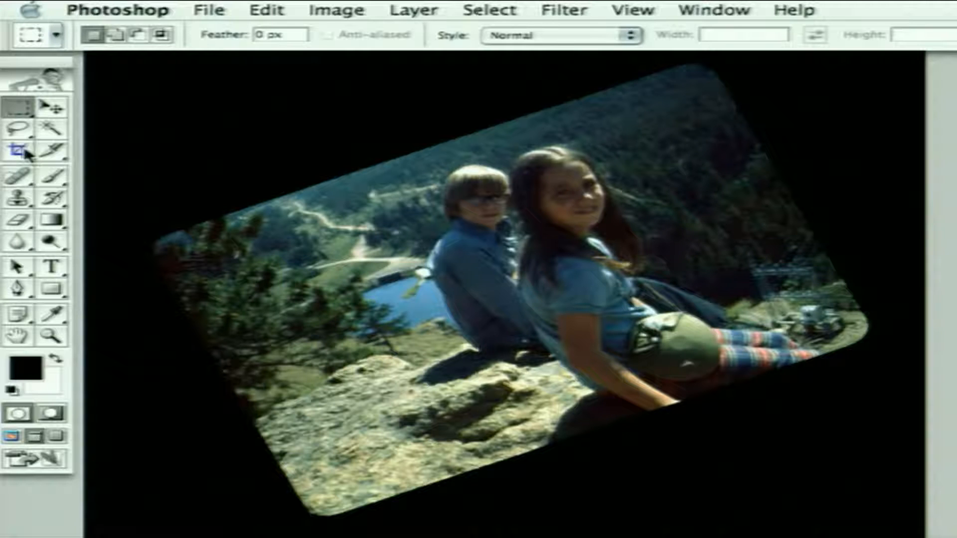
Step: Draw a freehand crop boundary with the Crop tool around the central part of the tilted photo, including both people
left_click(19, 151)
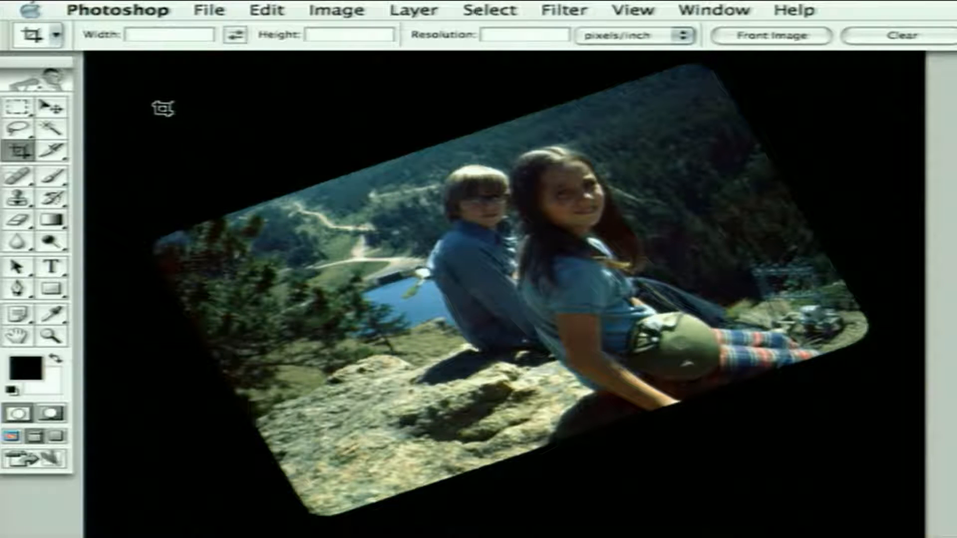
left_click_drag(162, 109, 826, 442)
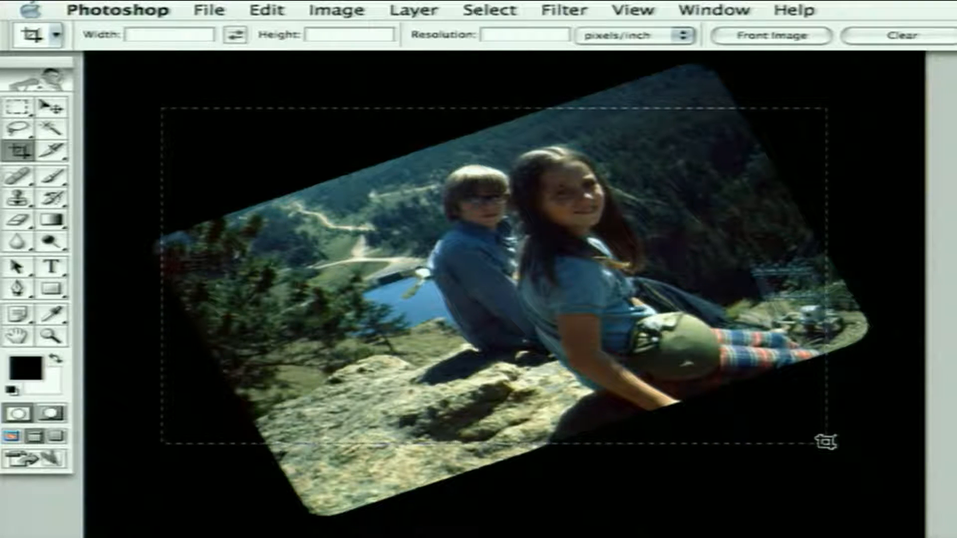
left_click_drag(826, 442, 791, 439)
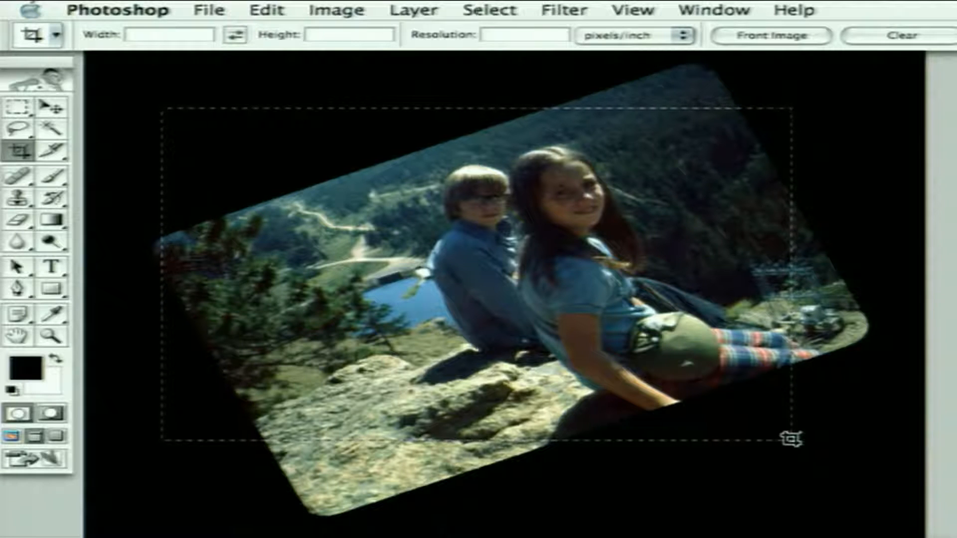
left_click_drag(791, 438, 823, 437)
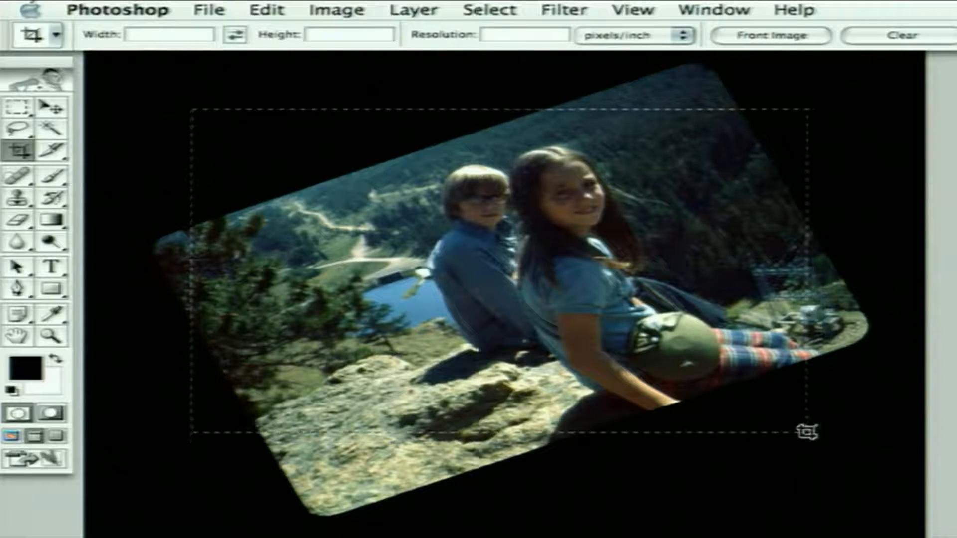
left_click_drag(807, 431, 768, 422)
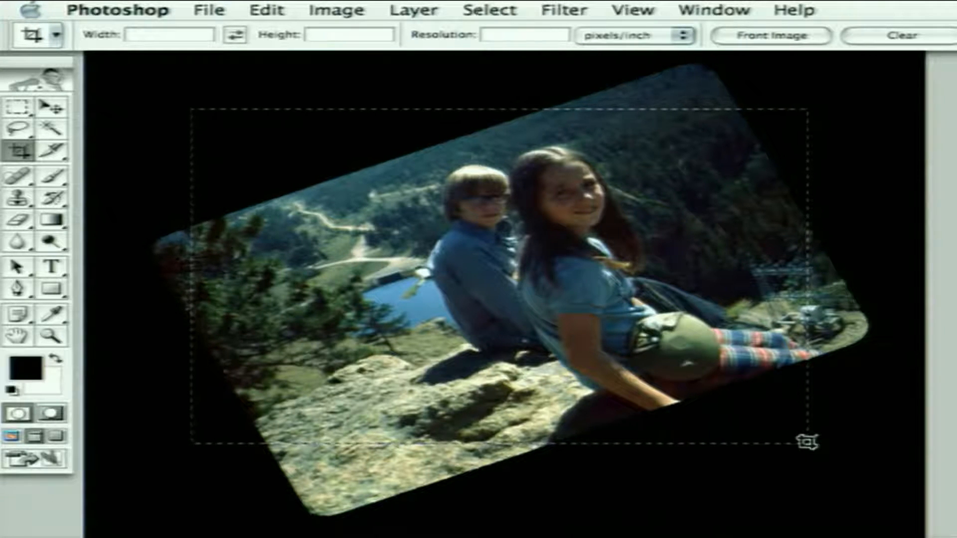
left_click_drag(806, 442, 772, 423)
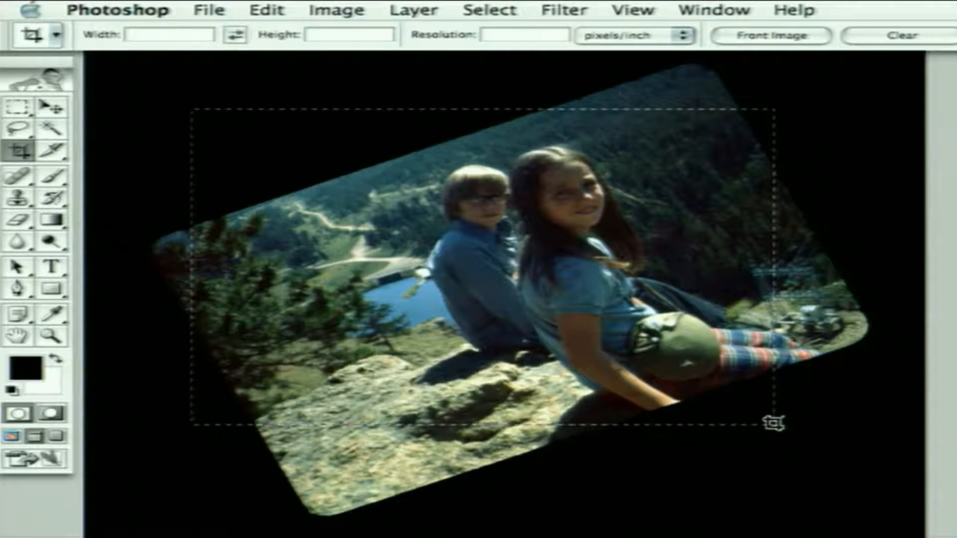
left_click_drag(774, 422, 774, 424)
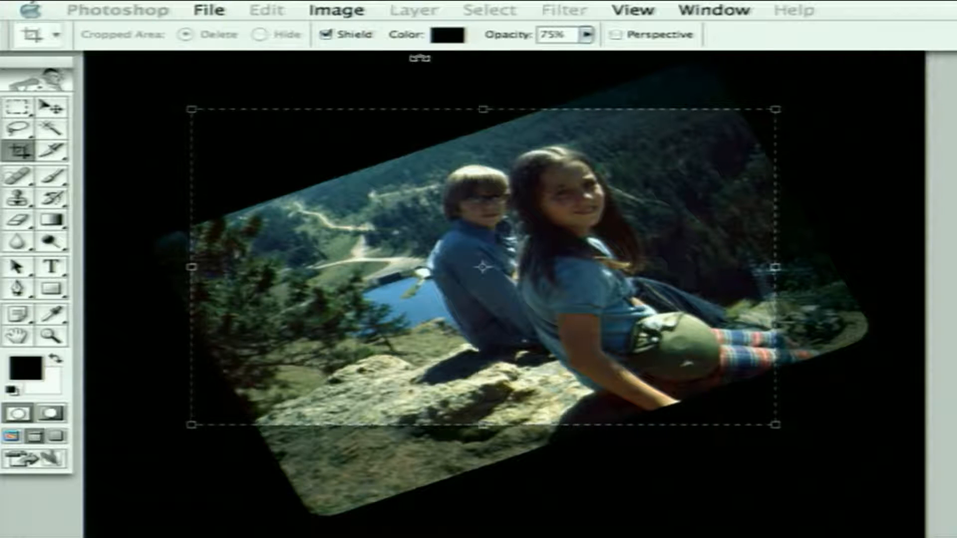
Step: Turn the crop shield off and on again, and set its color to blue 1933d0
left_click(325, 36)
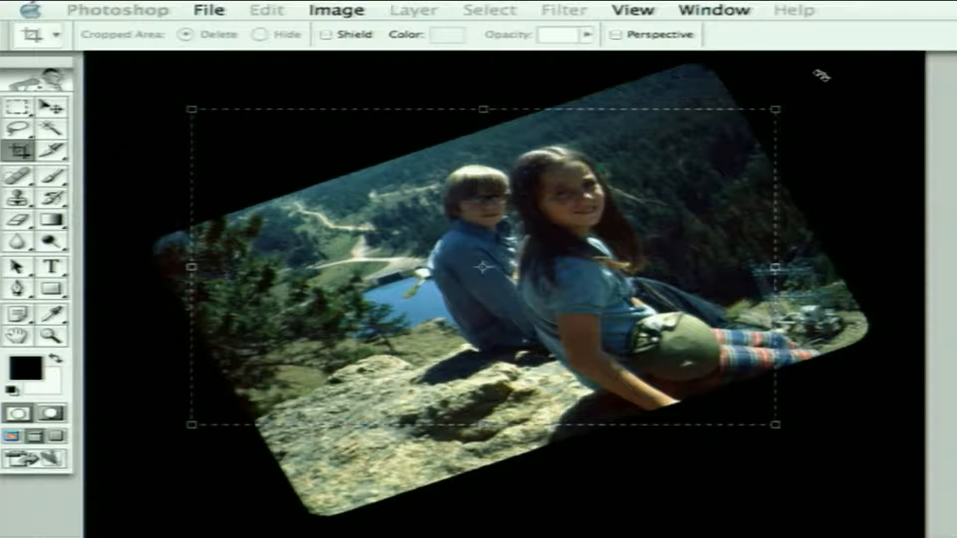
left_click(327, 36)
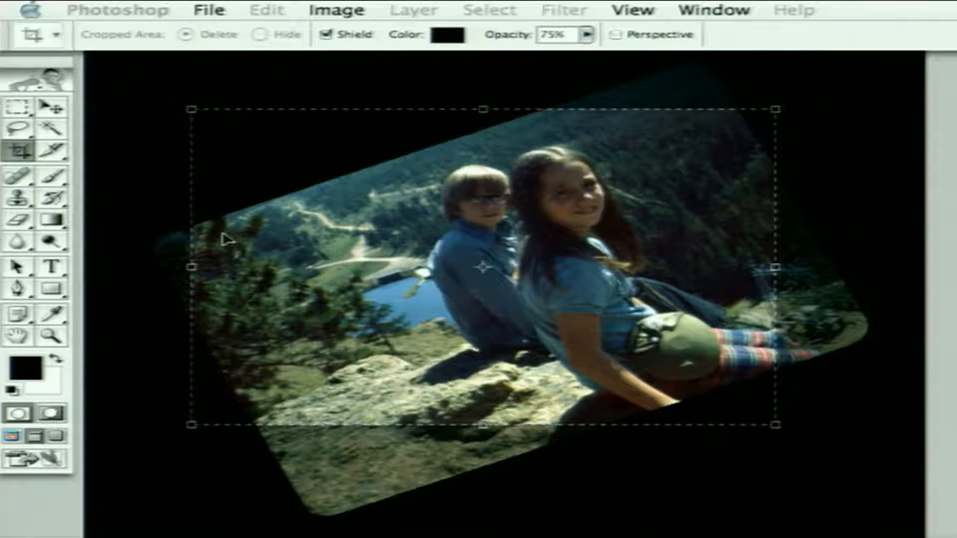
left_click(441, 42)
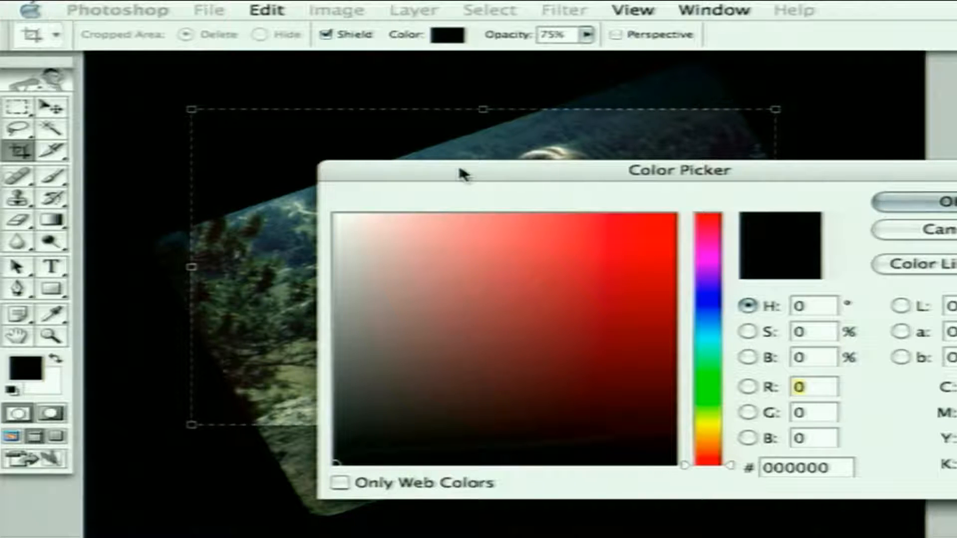
left_click_drag(461, 171, 394, 110)
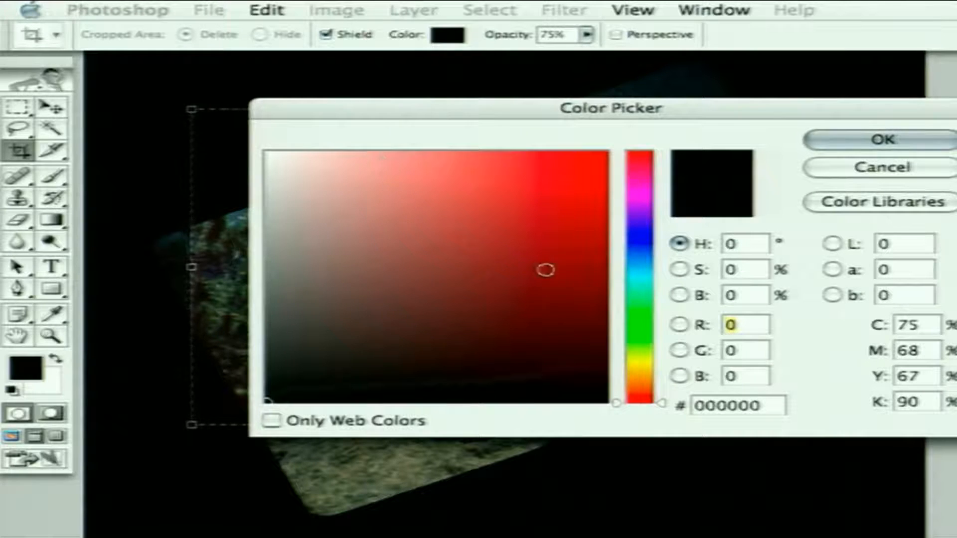
left_click(639, 245)
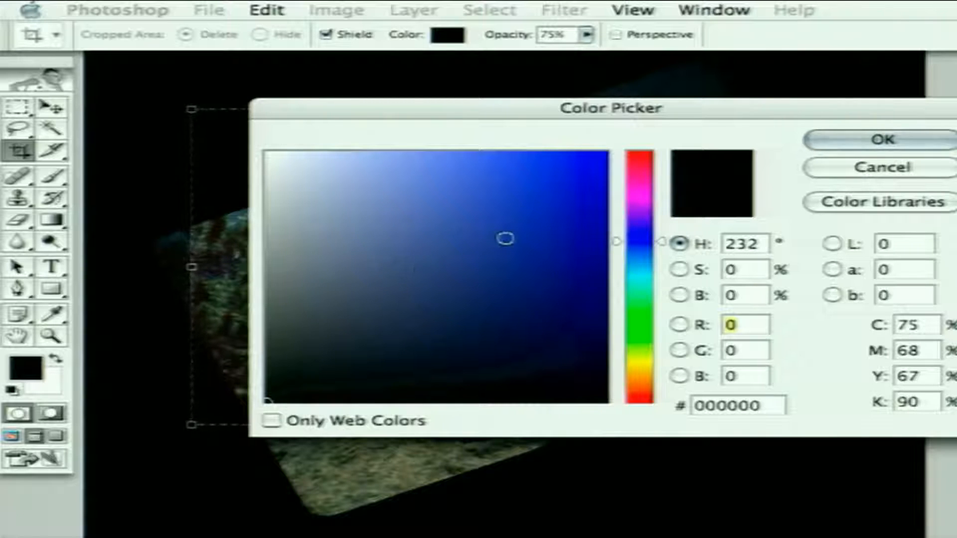
left_click(565, 198)
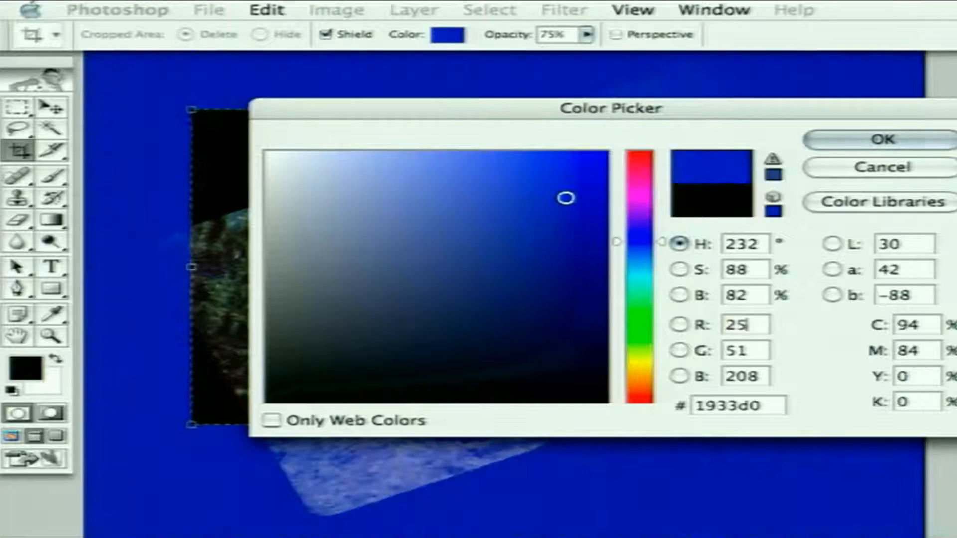
left_click_drag(378, 120, 692, 118)
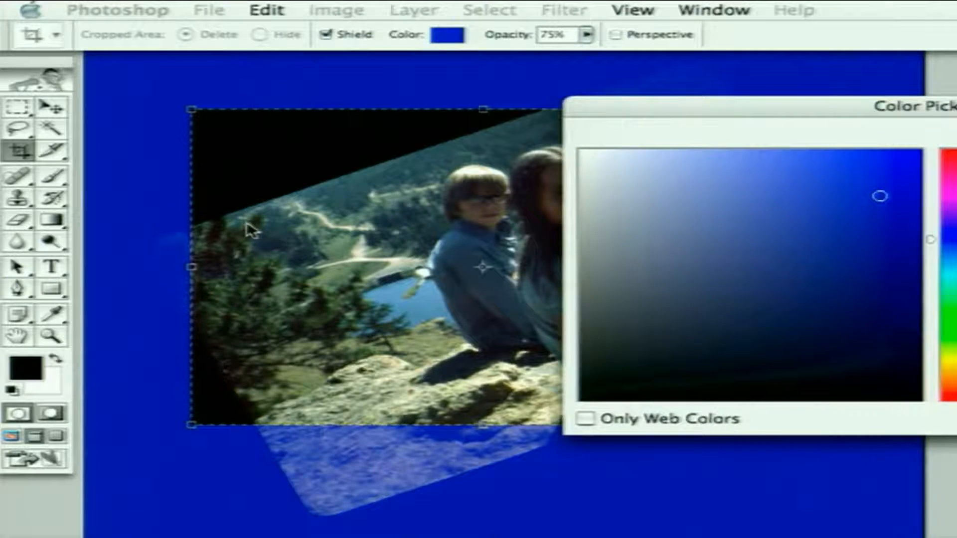
left_click_drag(605, 112, 359, 110)
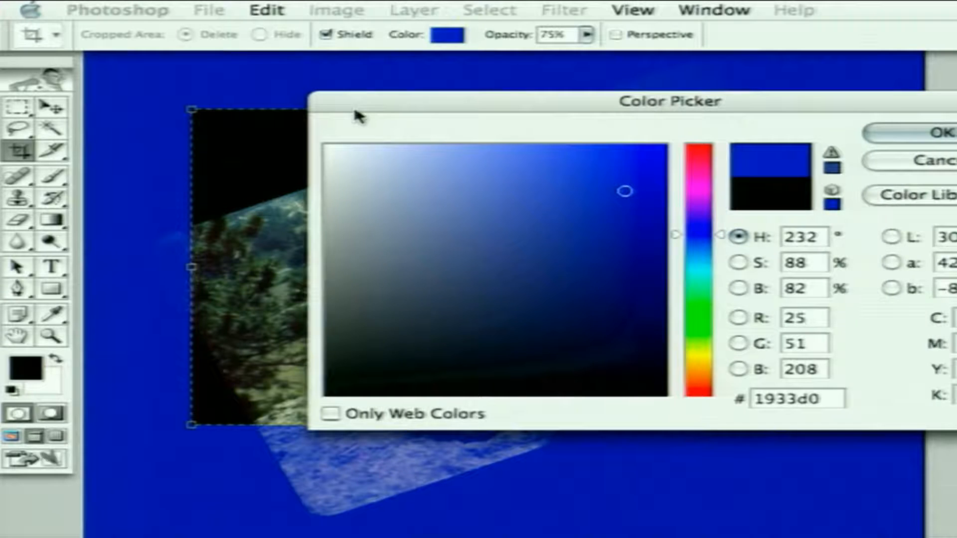
left_click(892, 139)
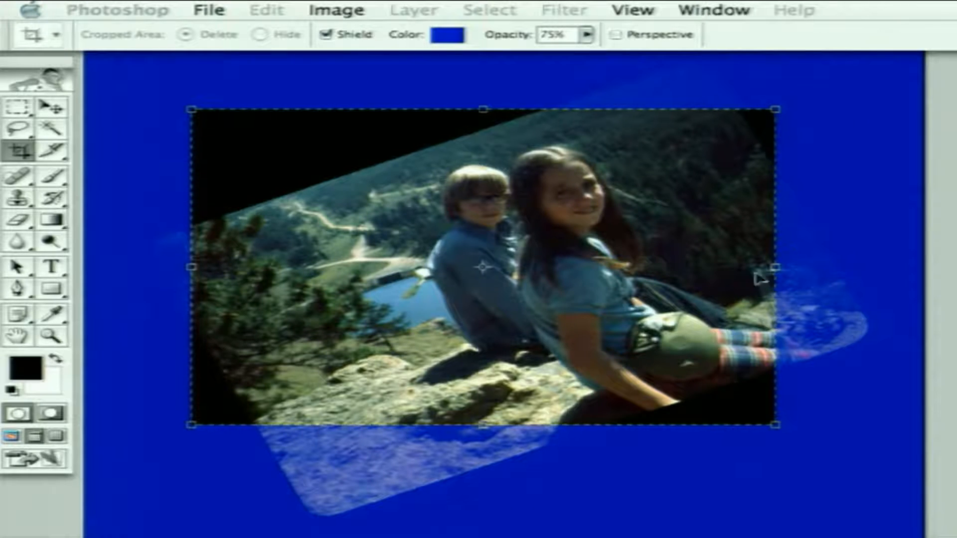
Step: Lower the crop shield's opacity to 22%
left_click(587, 35)
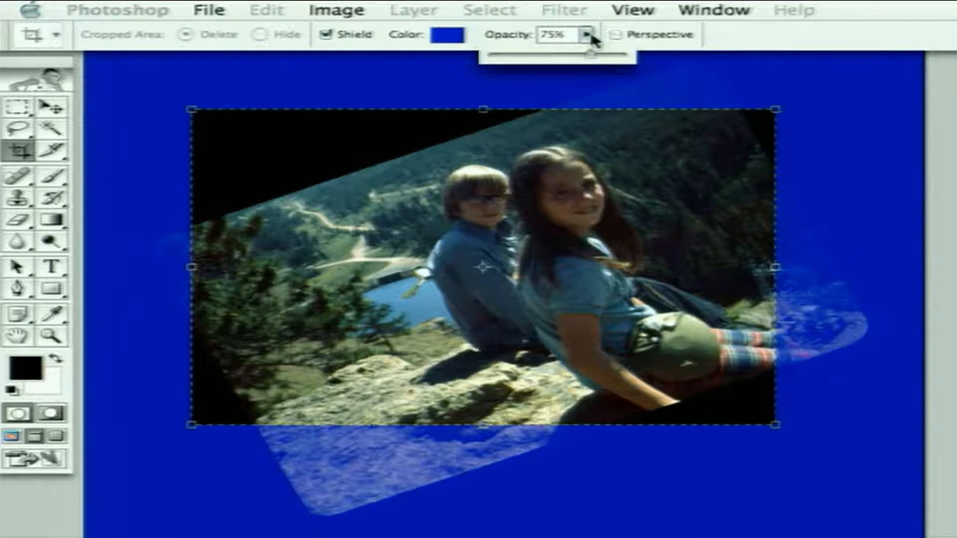
left_click_drag(591, 56, 523, 59)
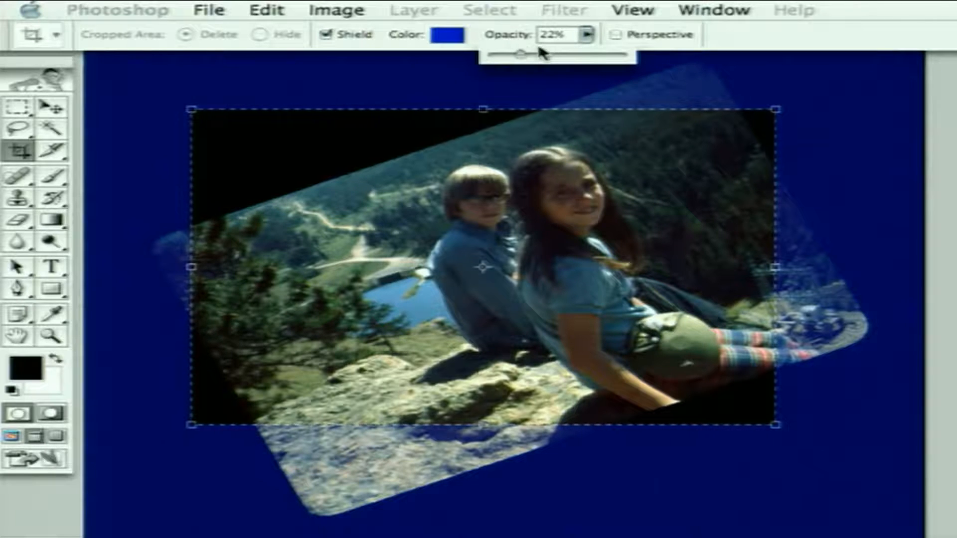
left_click(590, 85)
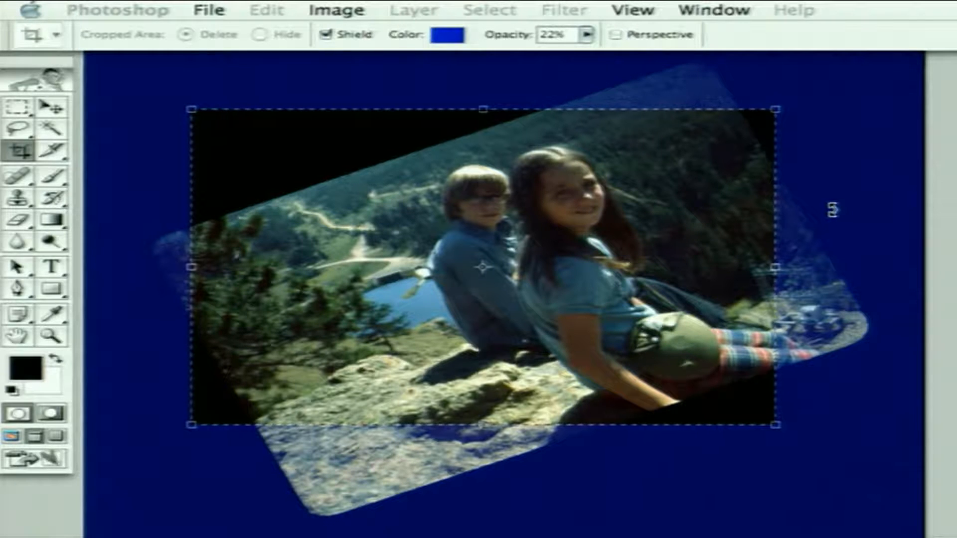
Step: Rotate, move and resize the crop boundary to match the tilted photo's edges, and apply the crop
left_click_drag(833, 209, 704, 153)
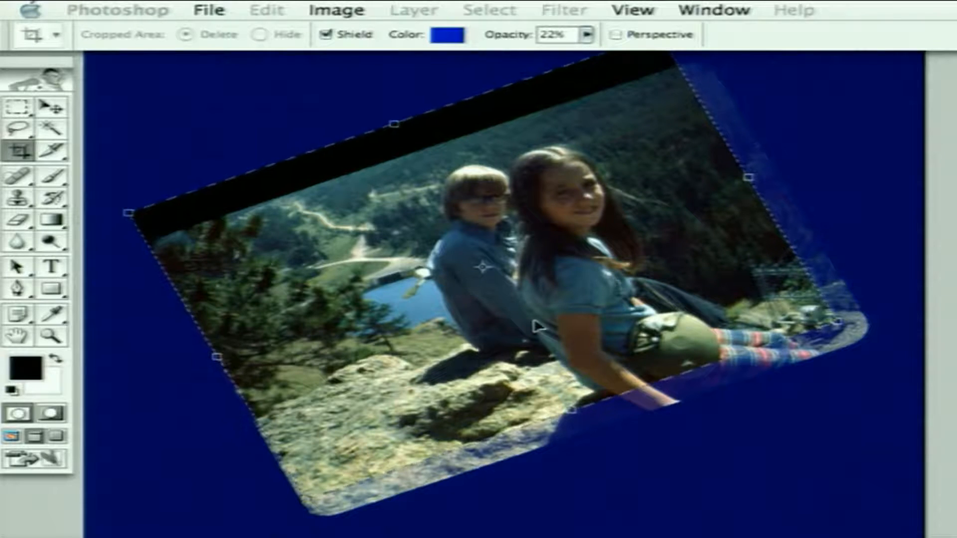
left_click_drag(536, 327, 559, 349)
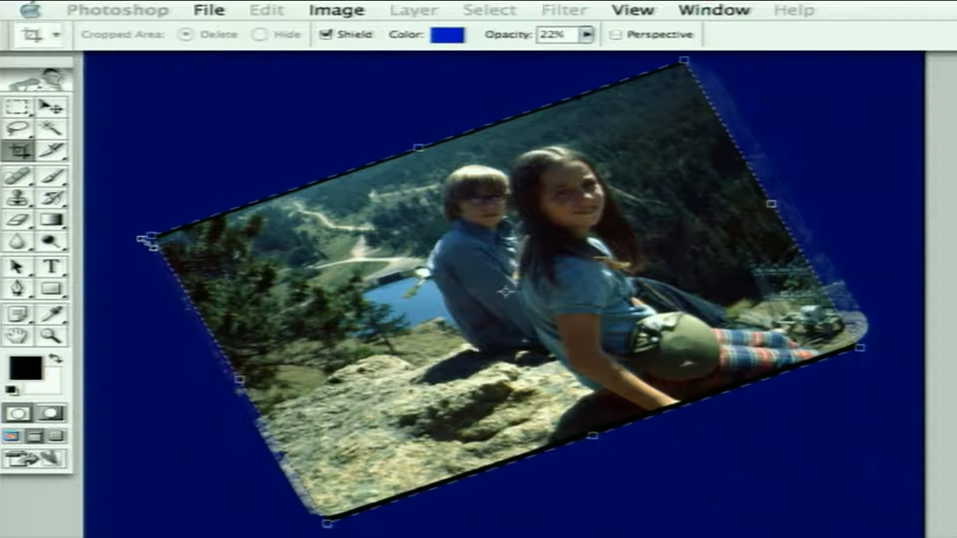
mouse_move(144, 235)
left_mouse_down()
mouse_move(138, 255)
mouse_move(133, 241)
left_mouse_up()
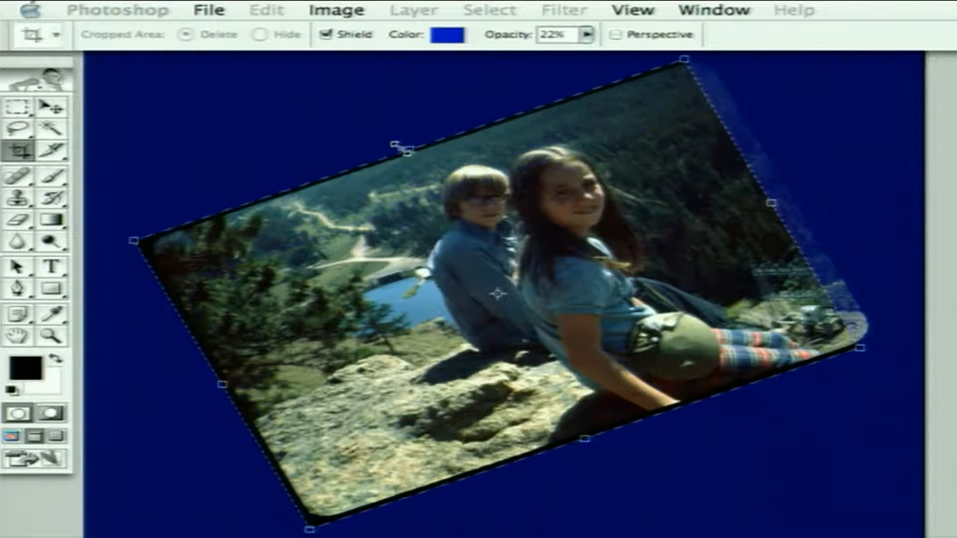
mouse_move(404, 149)
left_mouse_down()
mouse_move(418, 164)
mouse_move(405, 150)
left_mouse_up()
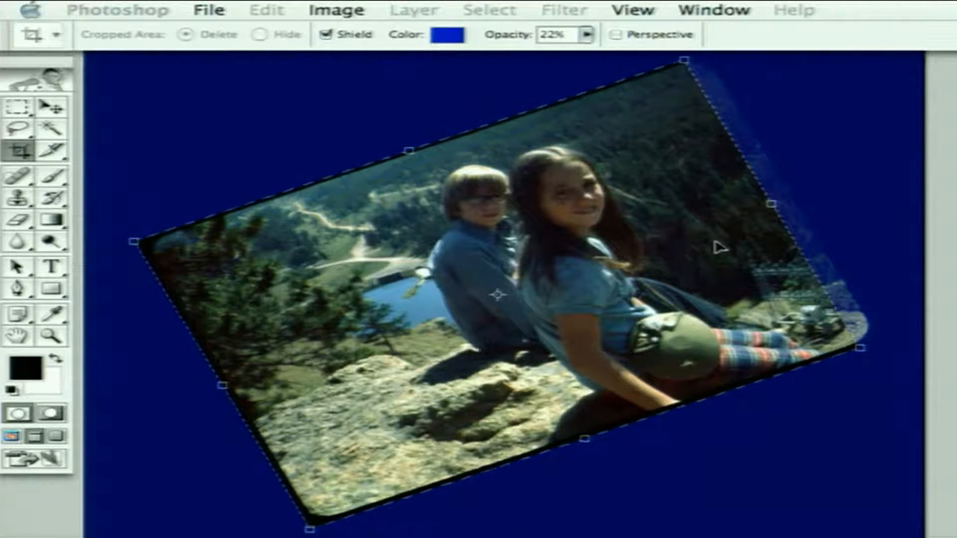
left_click_drag(777, 203, 797, 195)
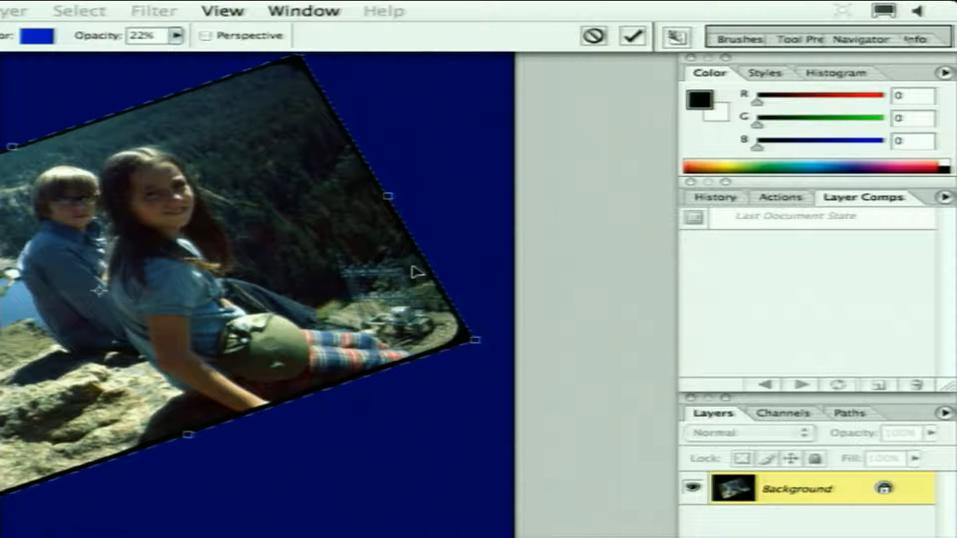
left_click_drag(281, 301, 523, 300)
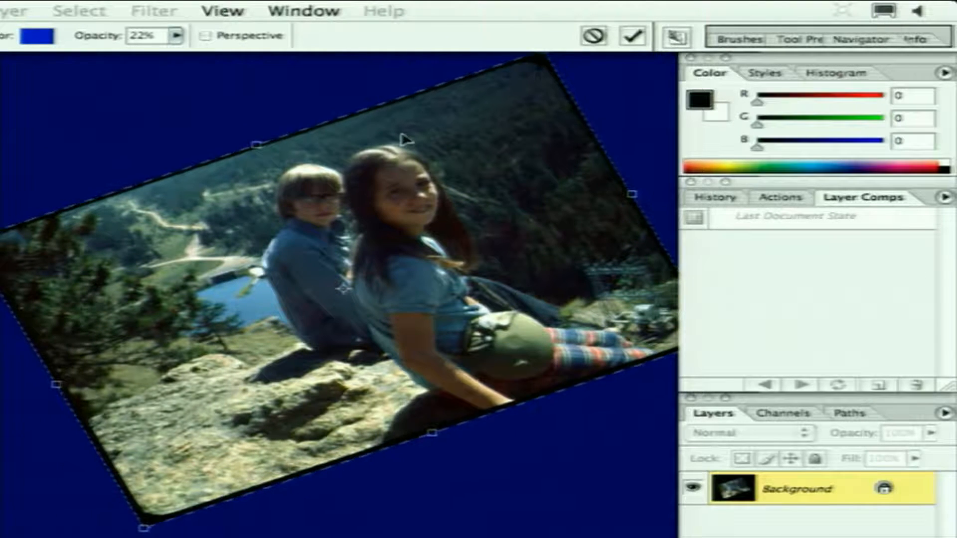
left_click(632, 39)
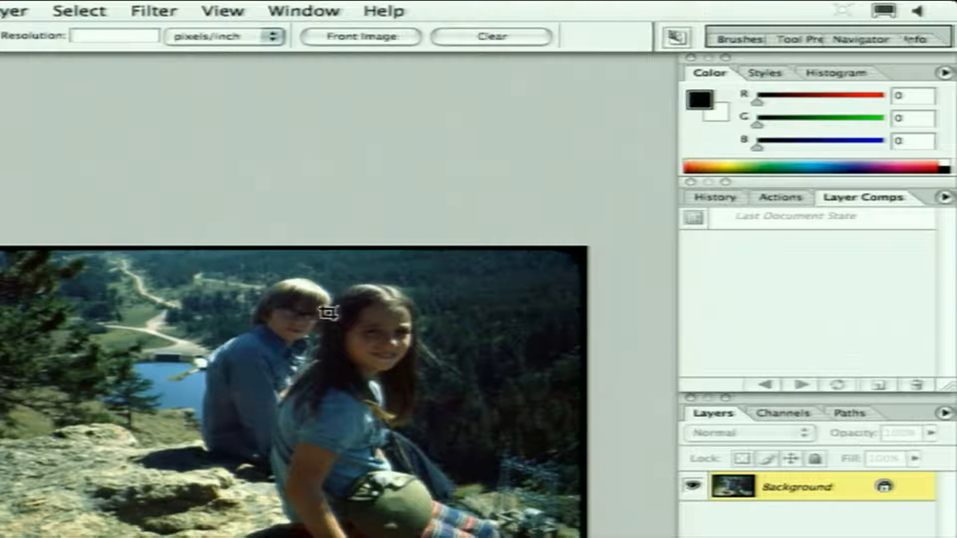
Step: Build one combined marquee selection from three rectangles covering the trees and lake, the two heads, and the lower-right area of the photo
left_click_drag(233, 387, 303, 248)
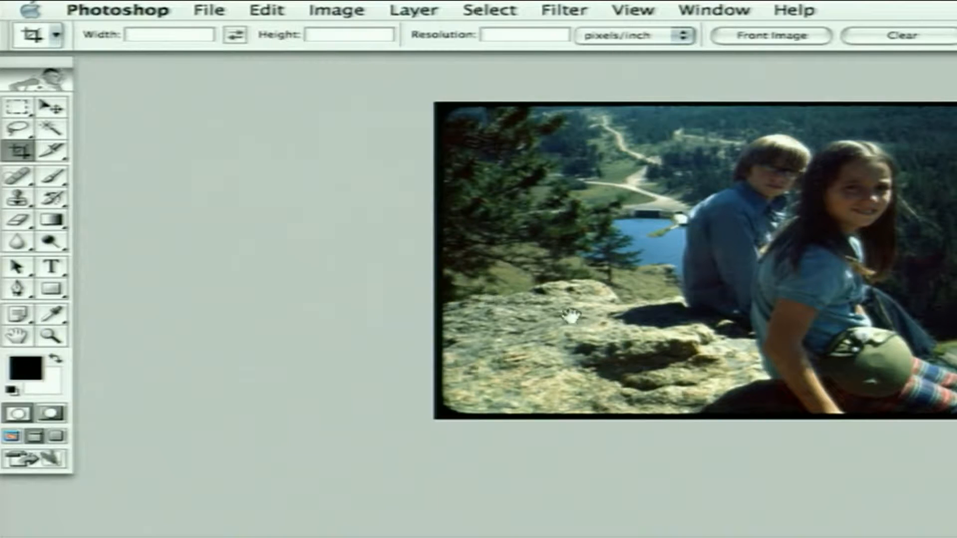
left_click_drag(705, 278, 435, 272)
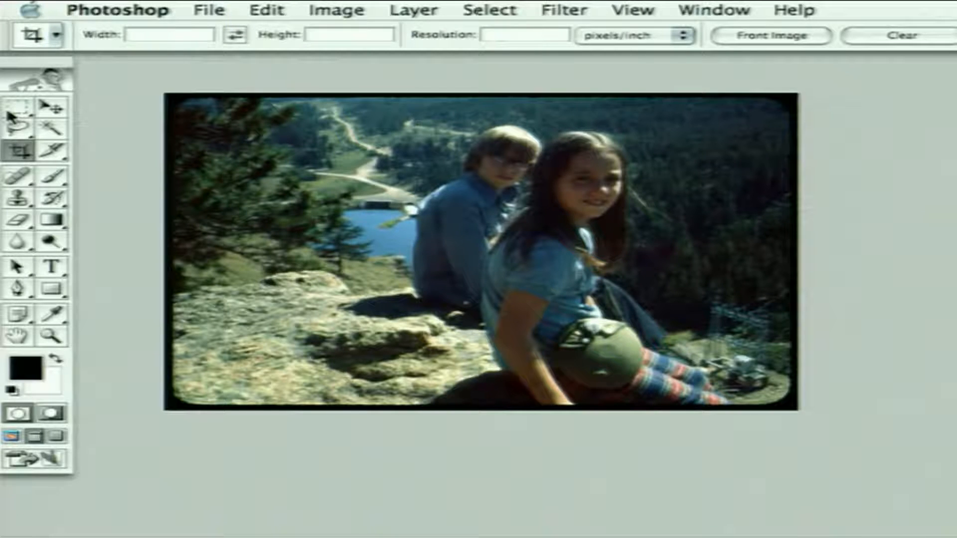
left_click(11, 116)
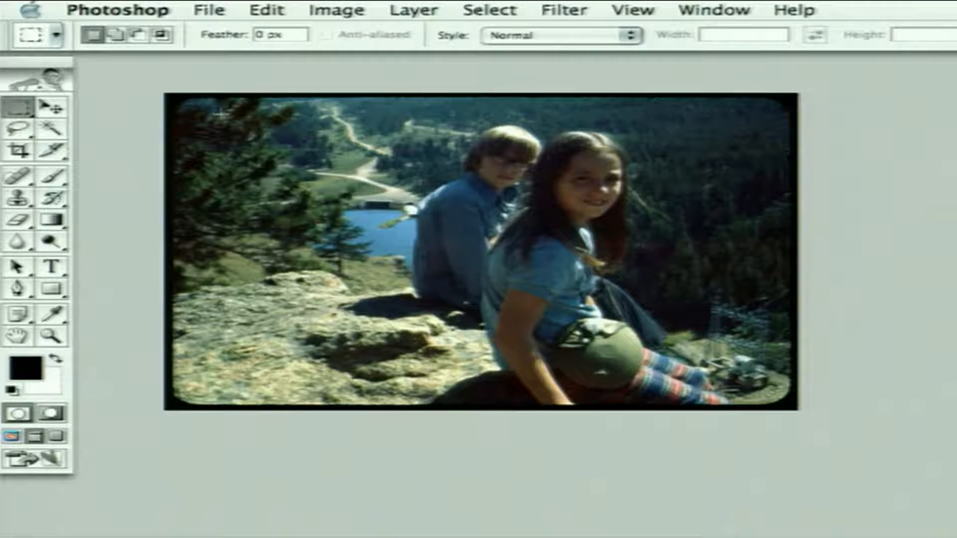
left_click_drag(201, 107, 400, 232)
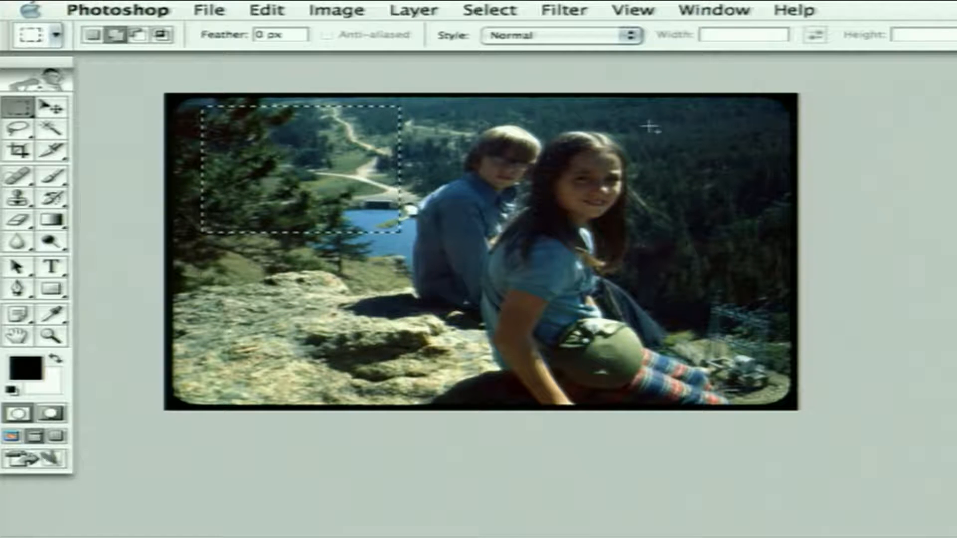
left_click_drag(662, 118, 401, 273)
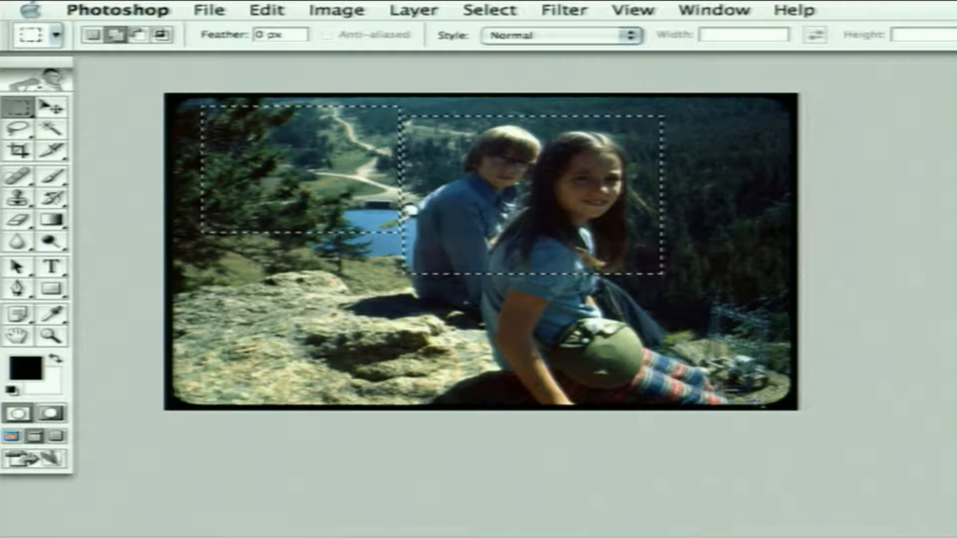
left_click_drag(755, 401, 444, 230)
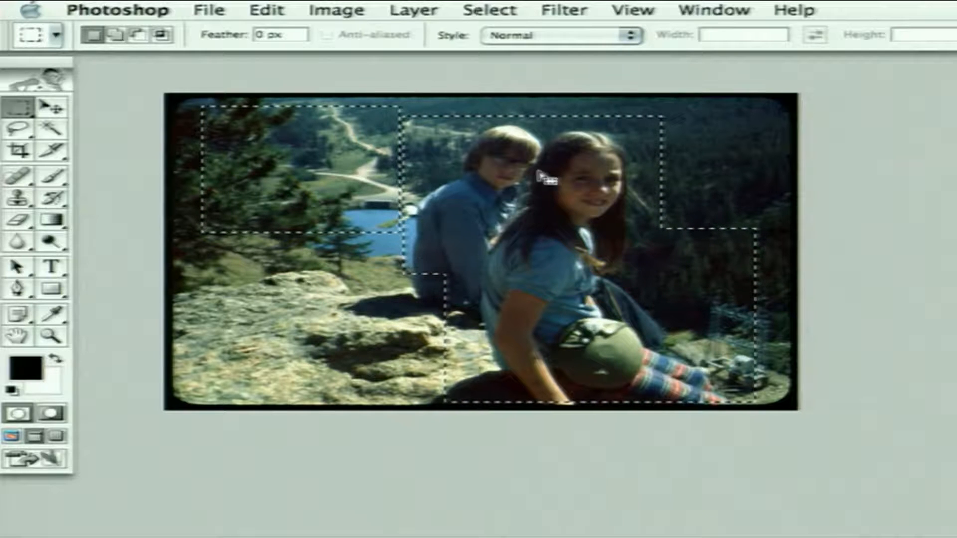
Step: Crop the photo to the outer bounds of the combined marquee selection, and deselect
left_click(320, 15)
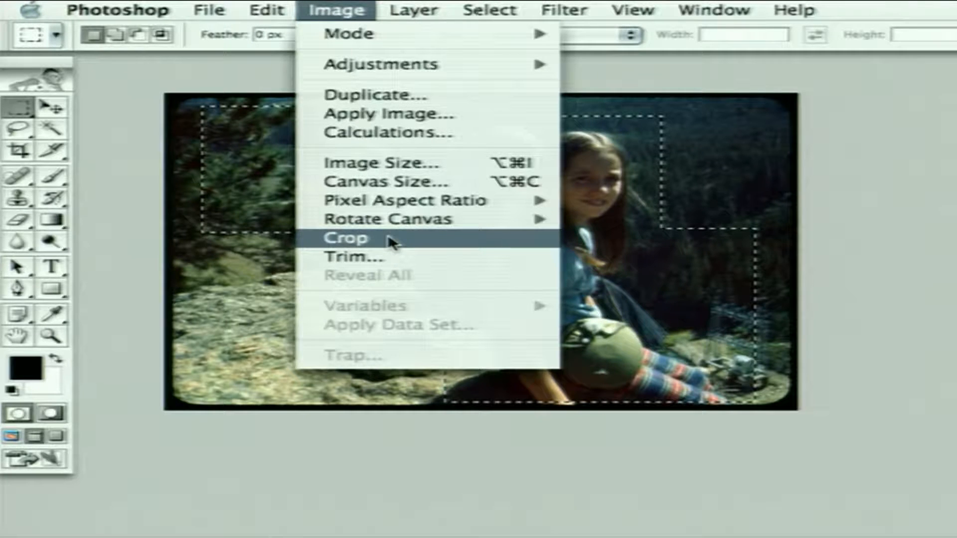
left_click(391, 243)
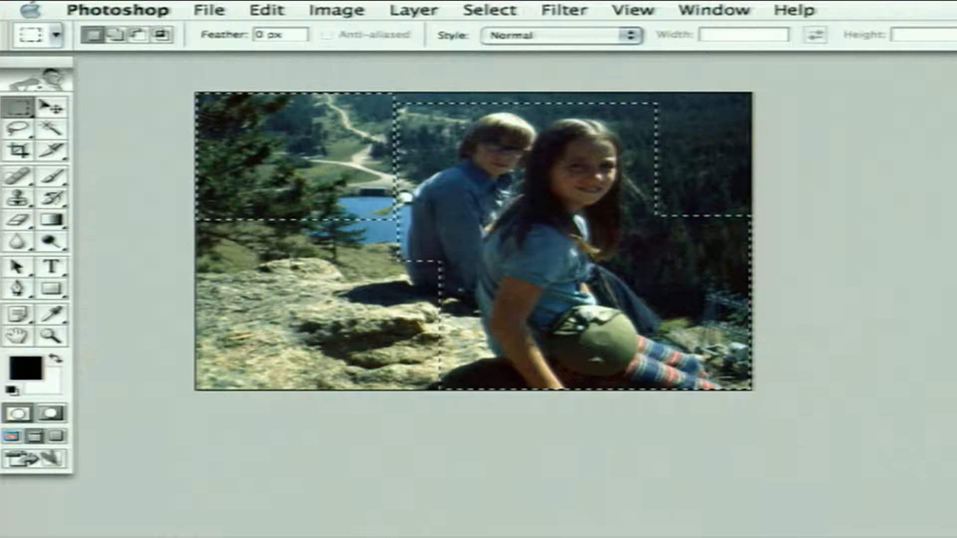
left_click(513, 11)
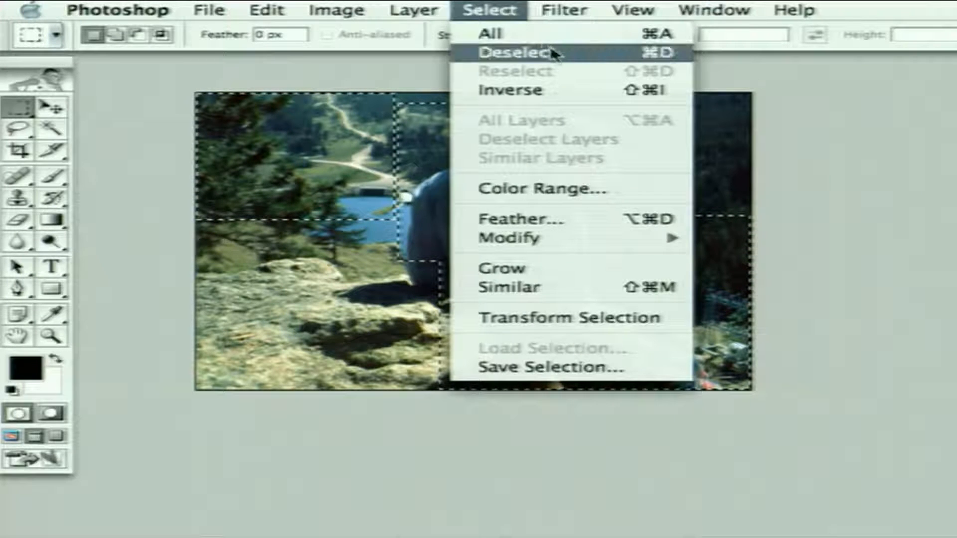
left_click(616, 54)
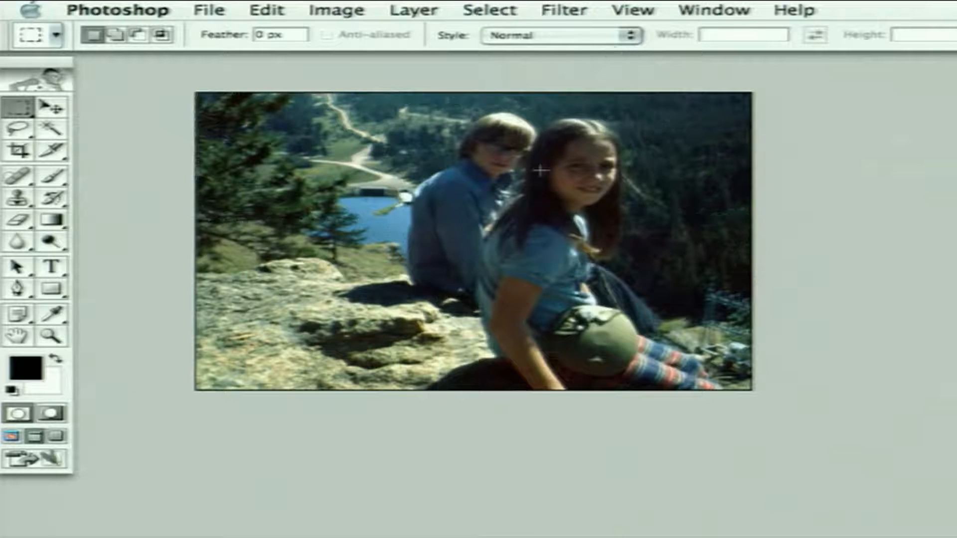
key("super+equal")
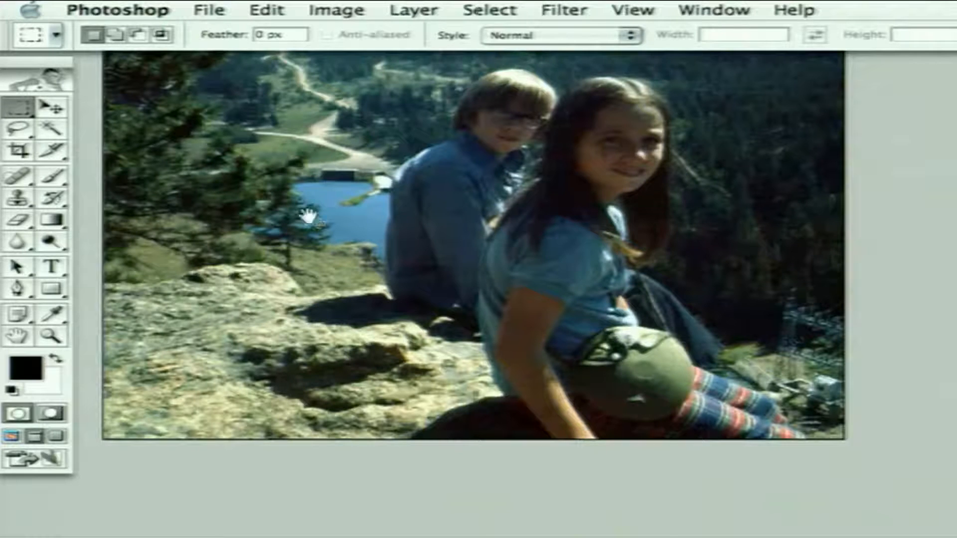
left_click_drag(312, 221, 345, 247)
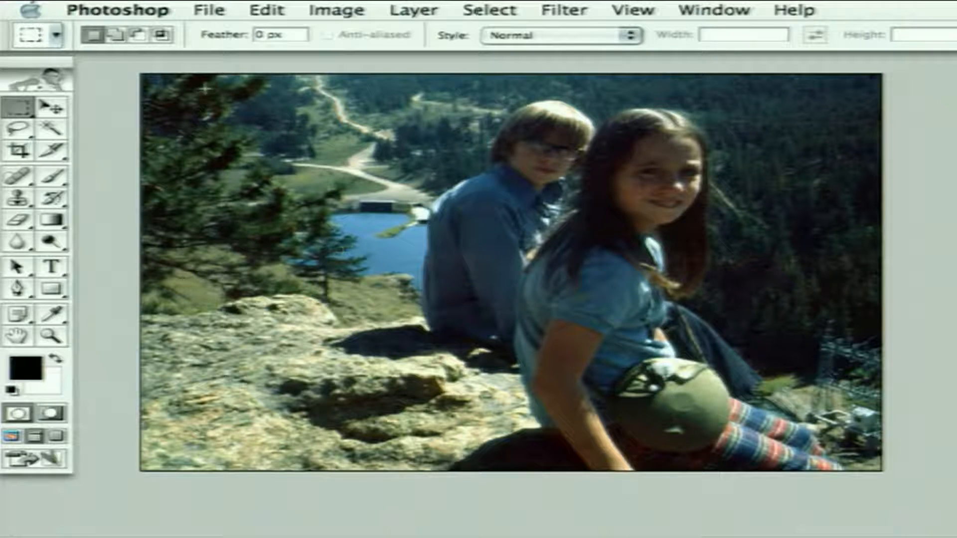
Step: Open the recent file Gang of six.jpg and arrange its window so the scanned photos can be inspected
left_click(212, 15)
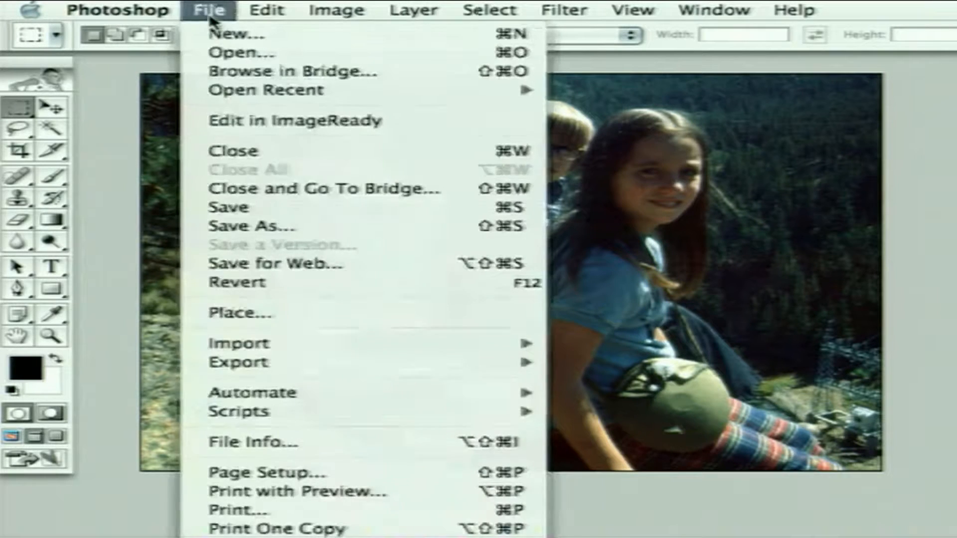
mouse_move(318, 100)
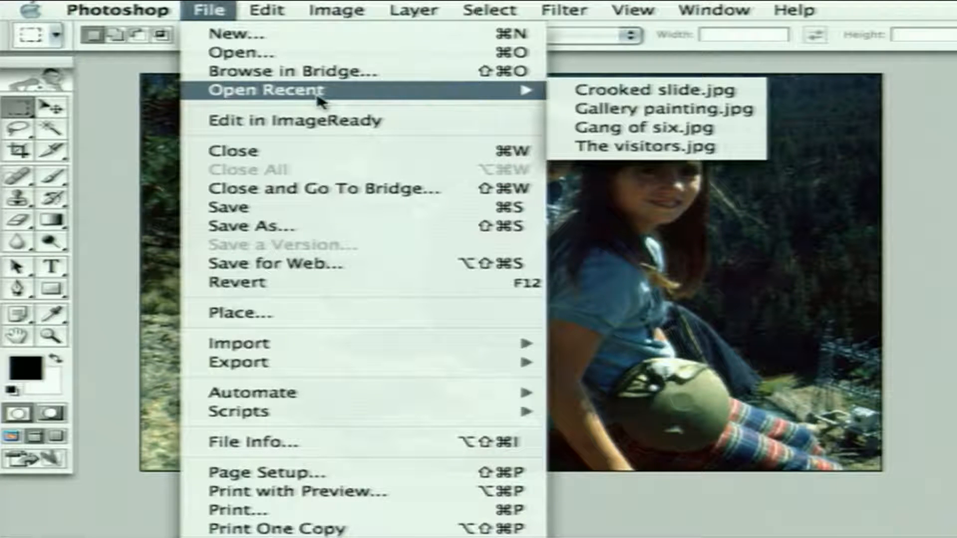
left_click(569, 129)
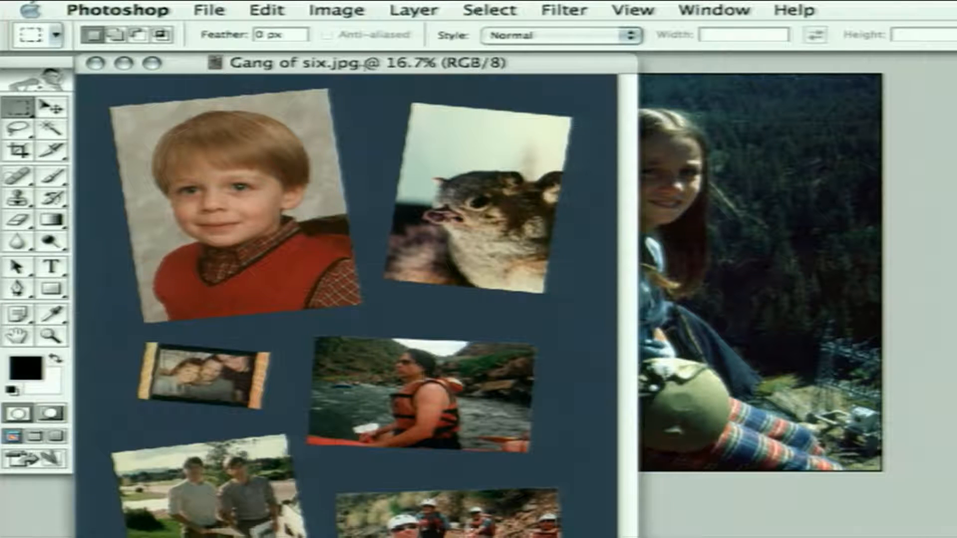
left_click_drag(365, 71, 397, 80)
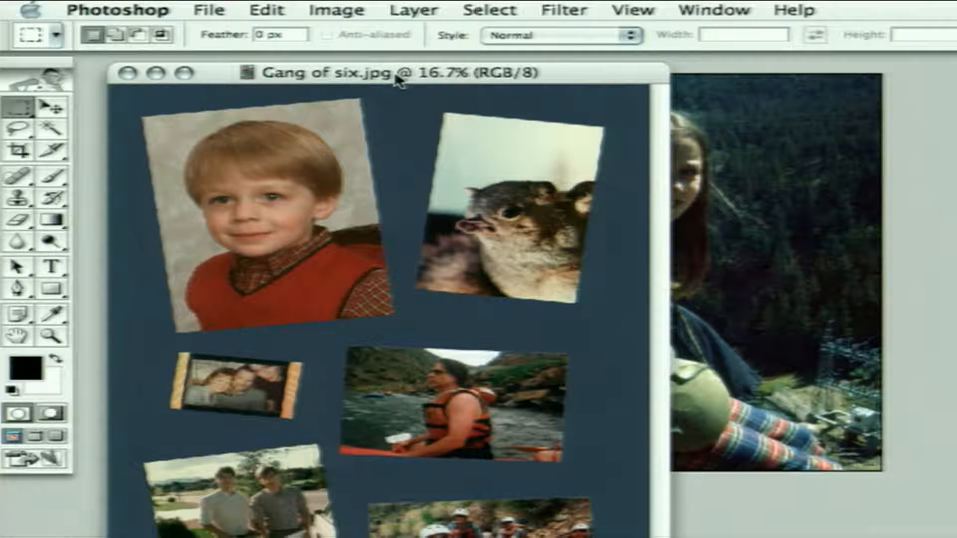
mouse_move(662, 537)
left_mouse_down()
mouse_move(663, 528)
mouse_move(665, 536)
left_mouse_up()
left_click_drag(433, 361, 426, 297)
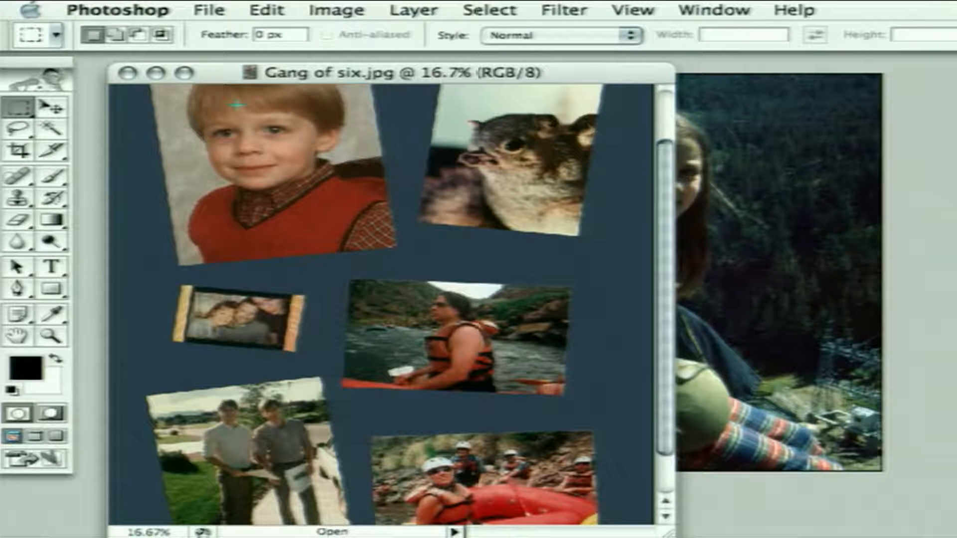
Step: Split the Gang of six scan into separate straightened images with the Crop and Straighten Photos automation
left_click(220, 12)
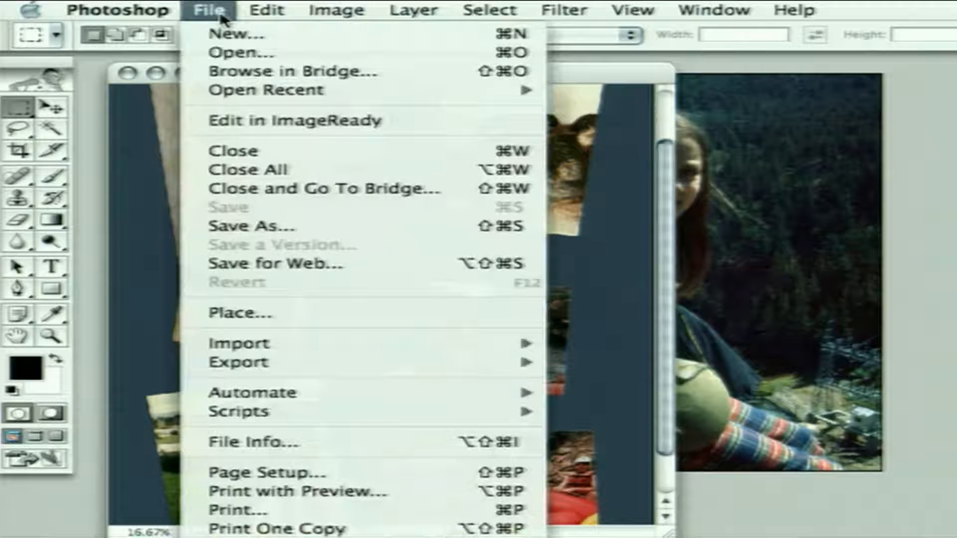
mouse_move(326, 394)
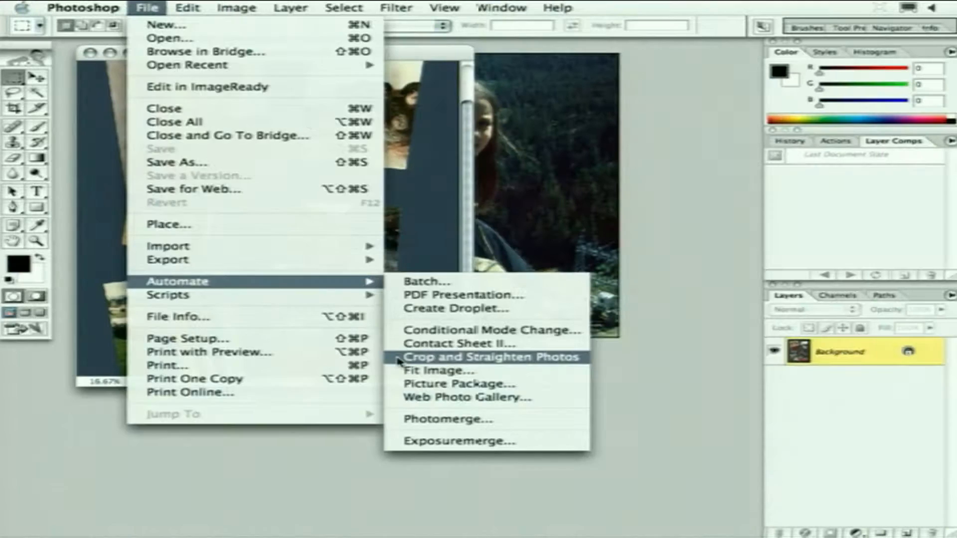
left_click(400, 359)
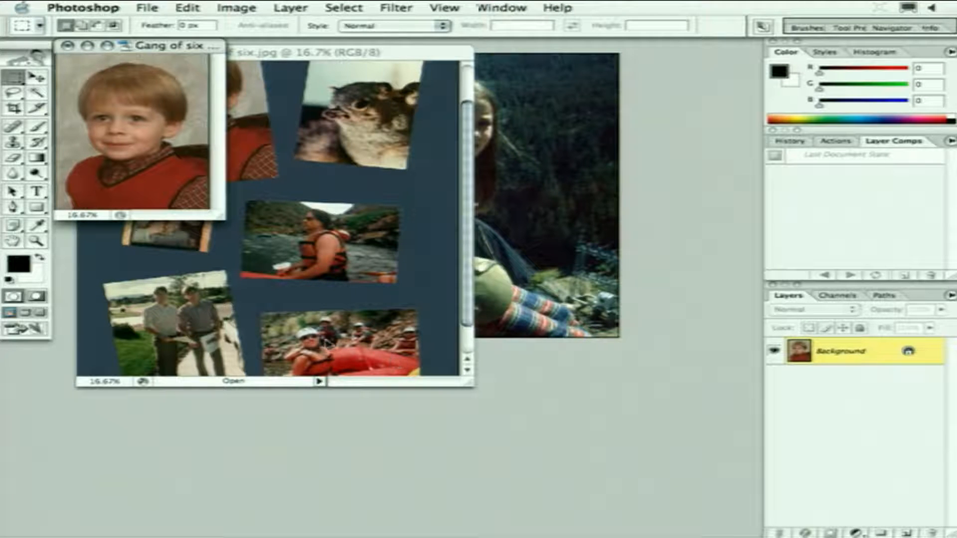
Step: Move the boy's portrait window off the other extracted images and enlarge its view to 50%
left_click_drag(166, 51, 326, 79)
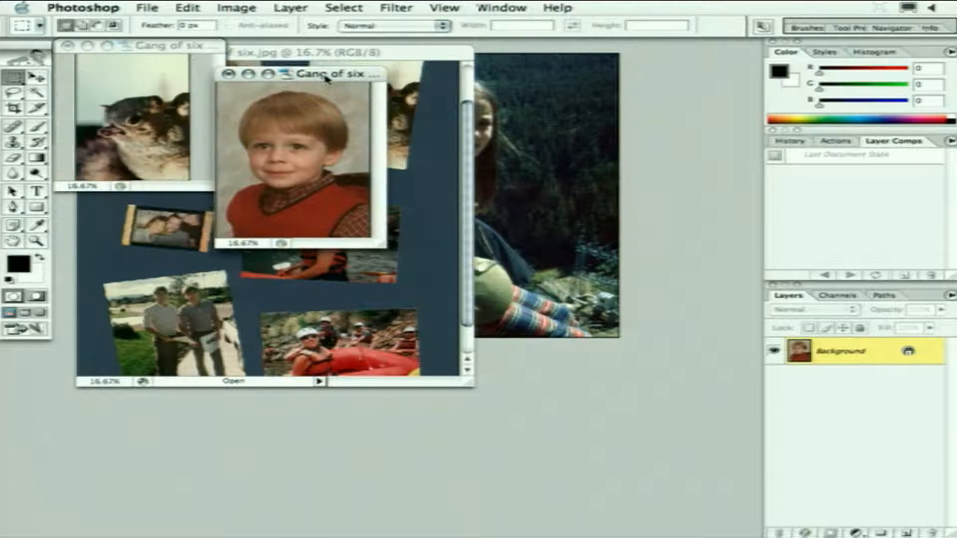
key("super+equal")
key("super+equal")
key("super+equal")
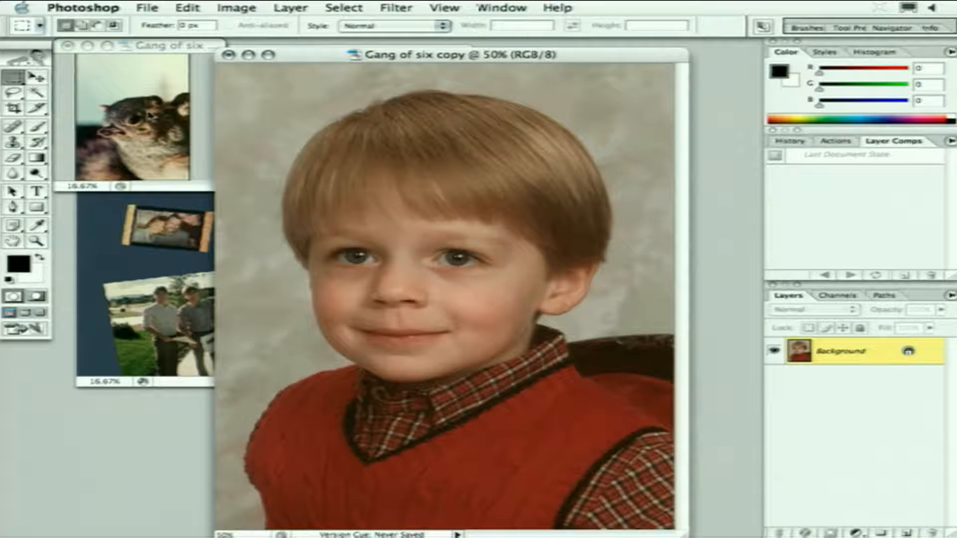
Step: Enlarge the sideways squirrel photo to 66.7% and rotate its canvas 90° clockwise
left_click(150, 115)
key("super+equal")
key("super+equal")
key("super+equal")
key("super+equal")
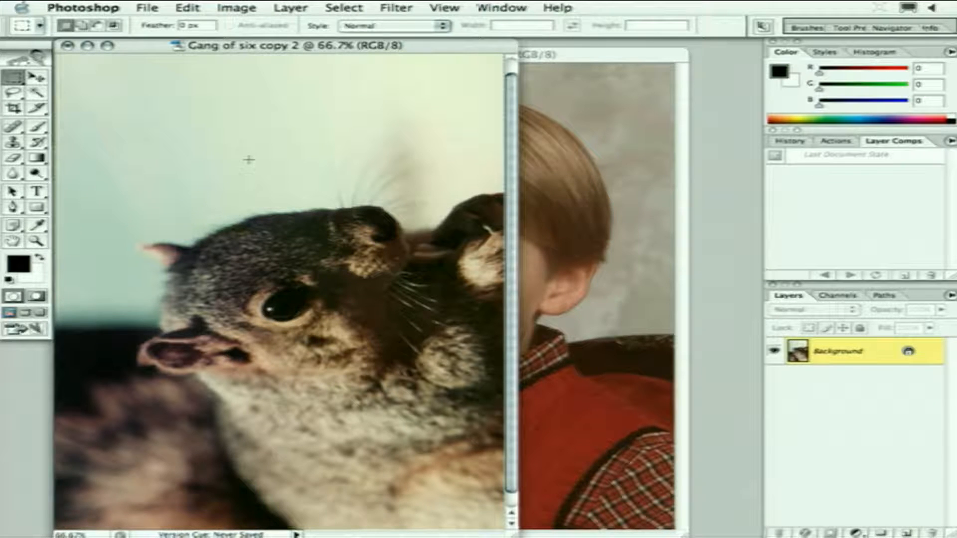
left_click(232, 13)
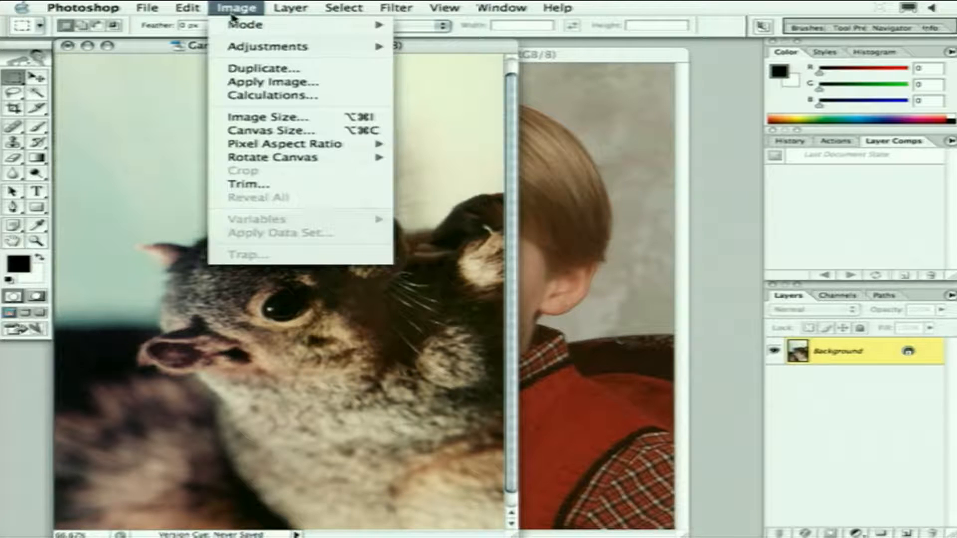
mouse_move(333, 158)
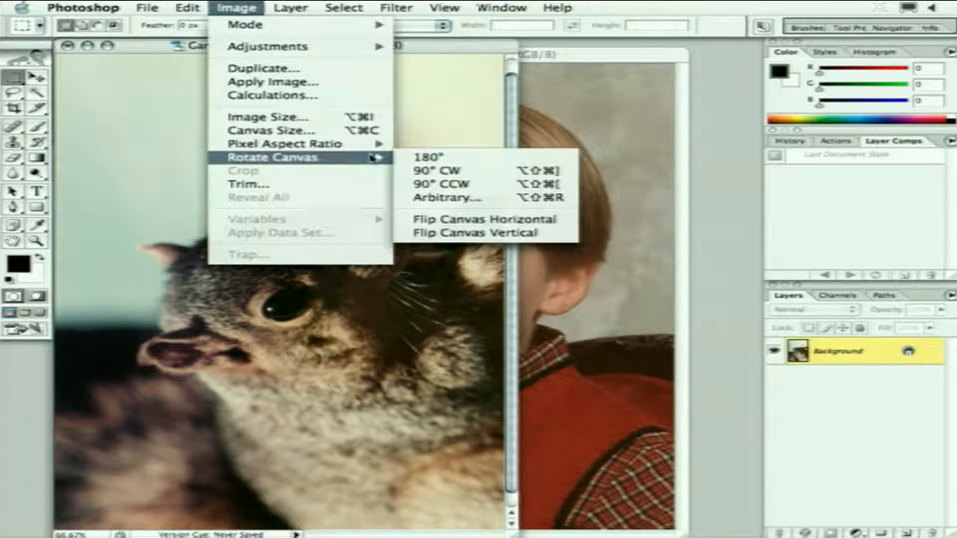
left_click(507, 172)
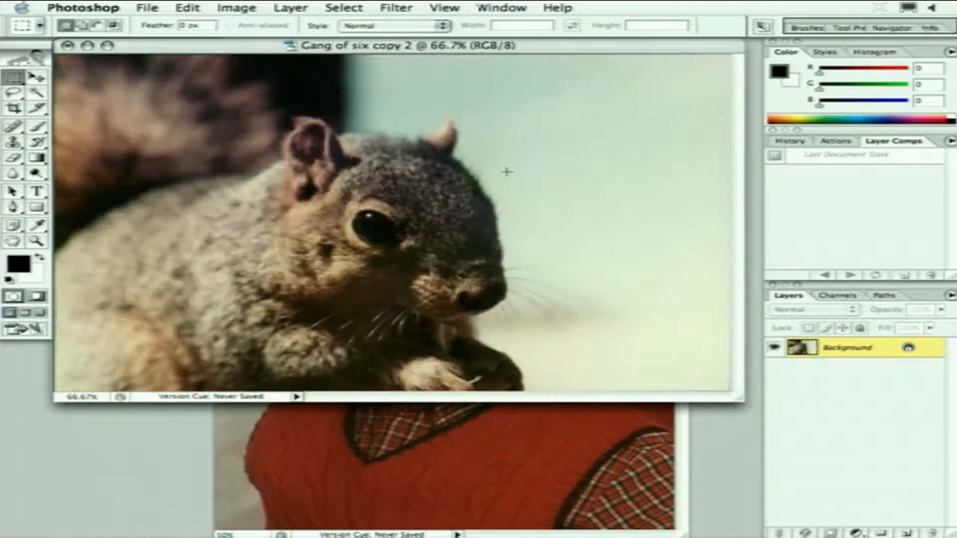
Step: Move the squirrel window aside and enlarge the photo of the man on the river to 50%
left_click_drag(244, 47, 406, 234)
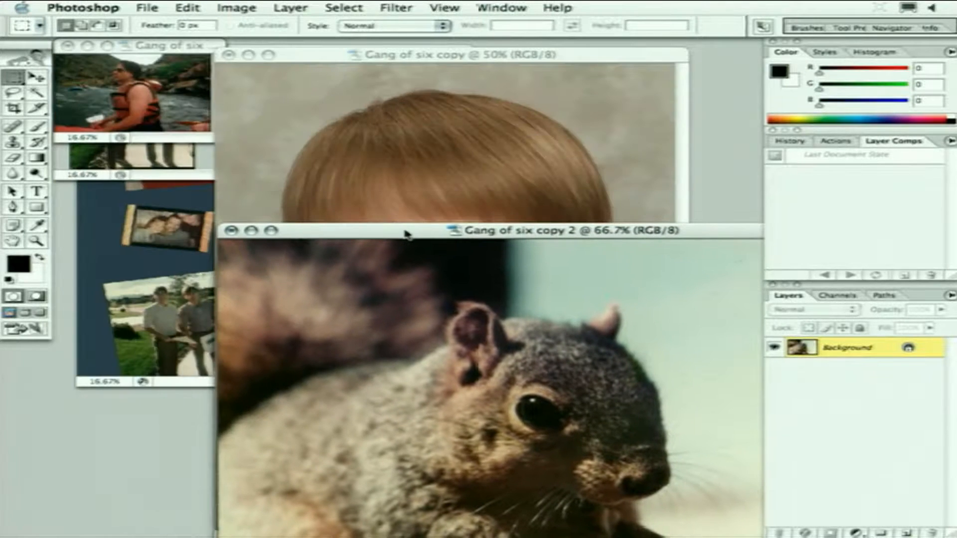
left_click(167, 92)
key("super+equal")
key("super+equal")
key("super+equal")
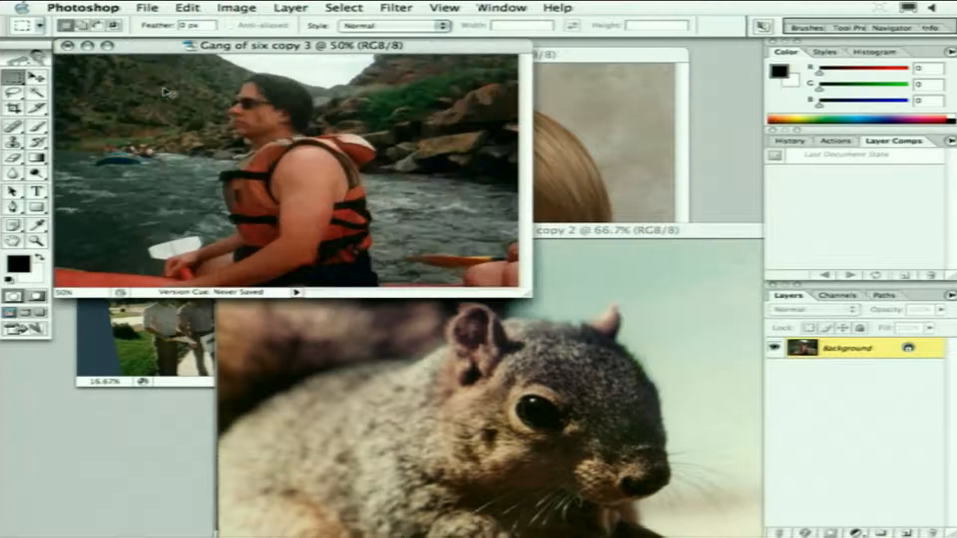
Step: Move the river photo window aside and enlarge the framed photo of three people to 100%
left_click_drag(152, 46, 291, 286)
left_click(107, 84)
key("super+equal")
key("super+equal")
key("super+equal")
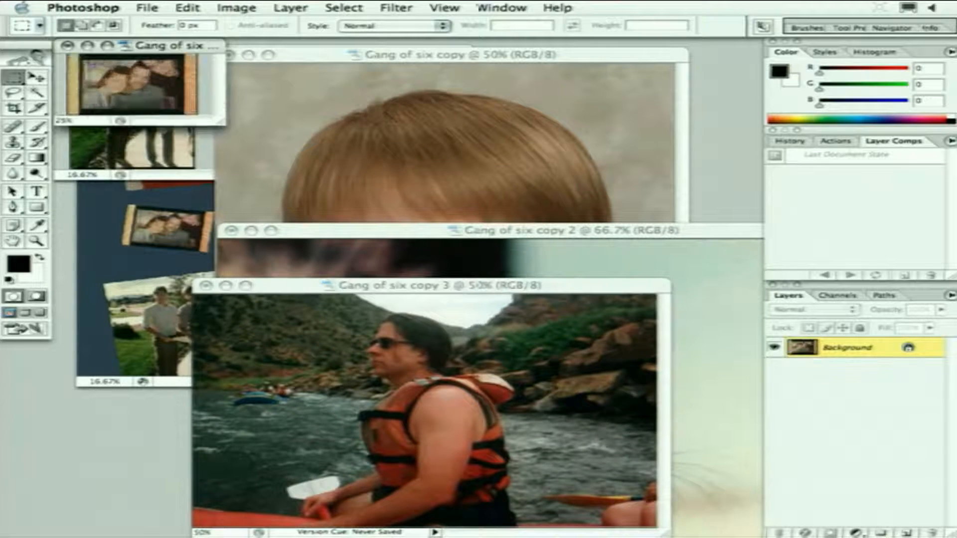
key("super+equal")
key("super+equal")
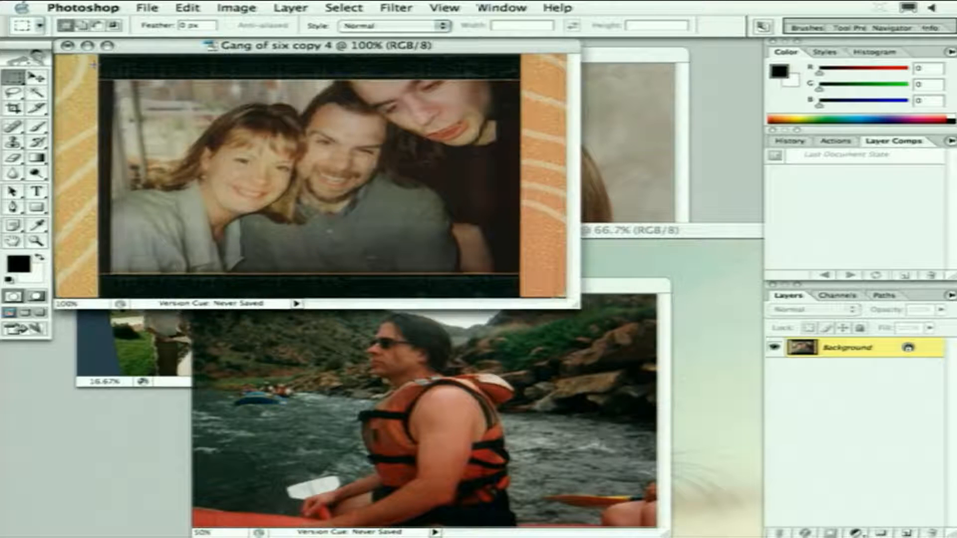
Step: Move the three-person photo window aside and enlarge the photo of the two standing men to 66.7%
left_click_drag(139, 49, 181, 213)
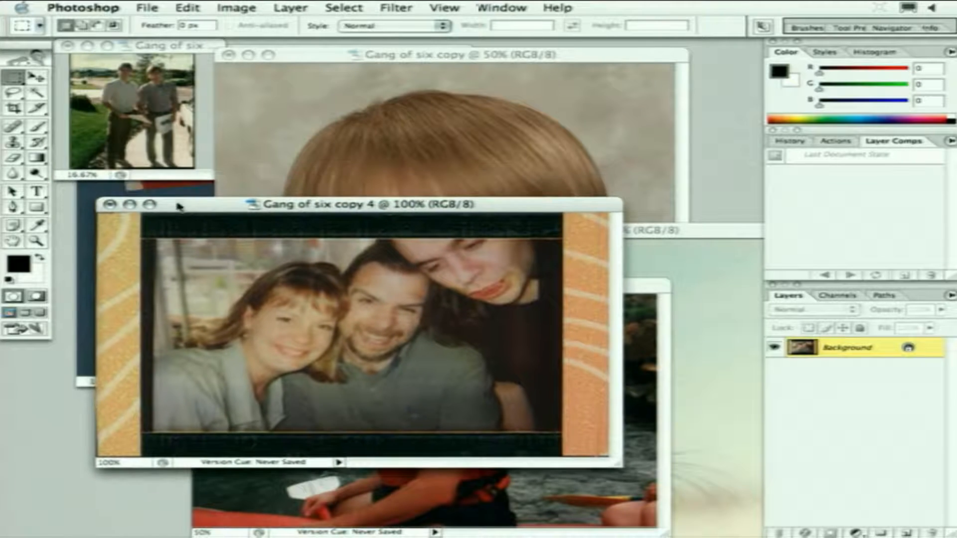
left_click(149, 141)
key("super+equal")
key("super+equal")
key("super+equal")
key("super+equal")
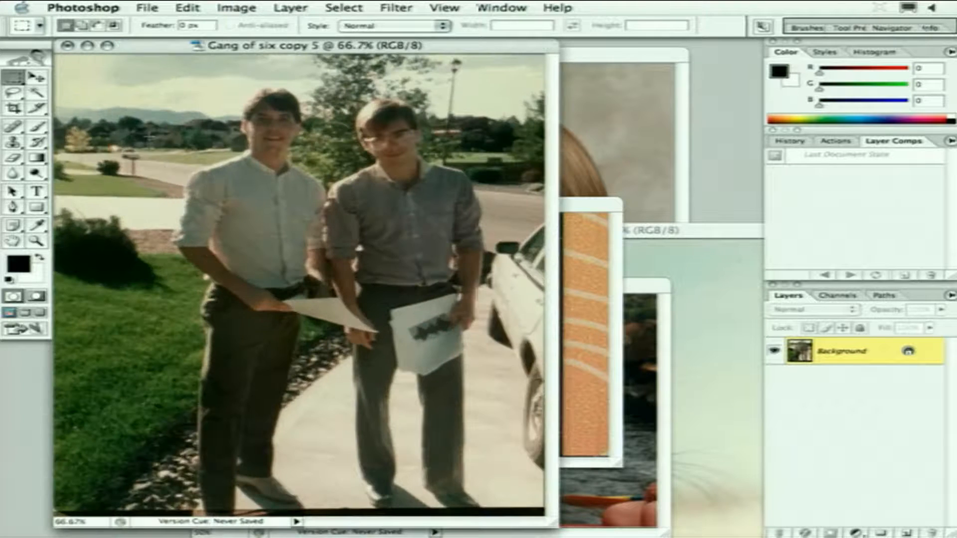
Step: Magnify the papers in the hand of the man with glasses to 300%
left_click(428, 342)
left_click_drag(330, 150, 351, 298)
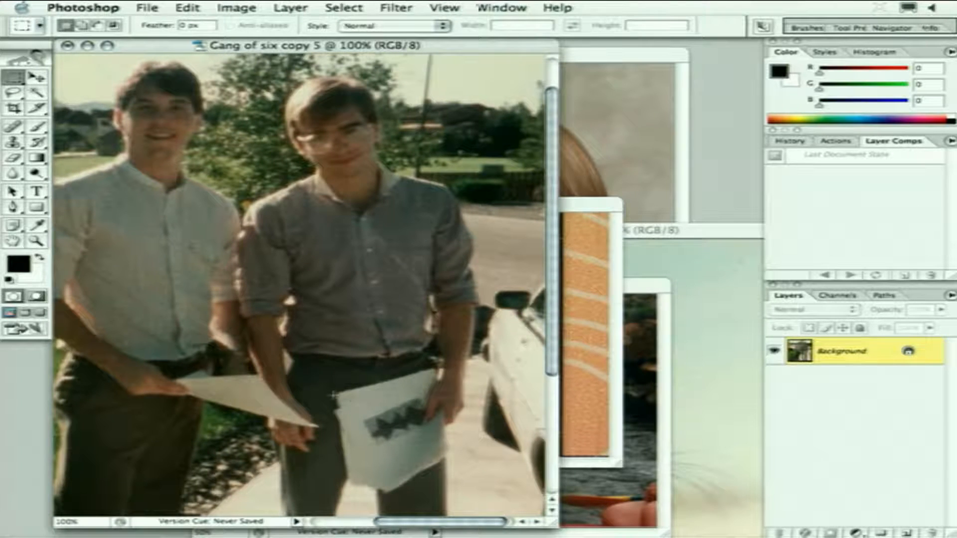
left_click(406, 424)
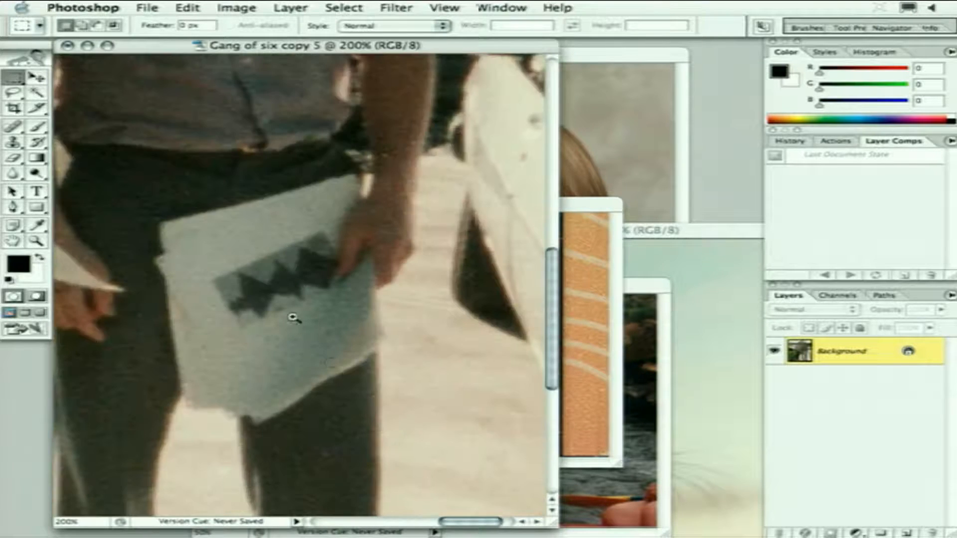
left_click(284, 309)
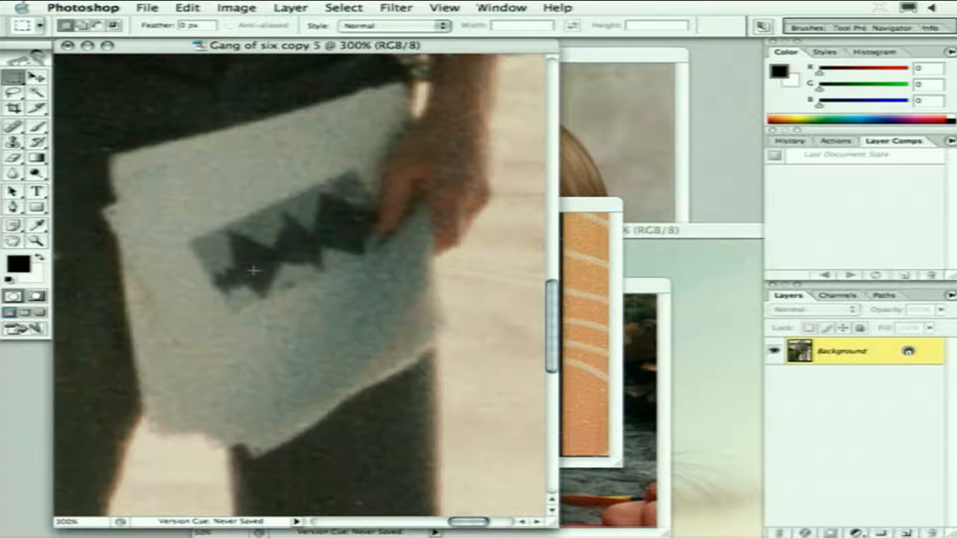
Step: Move the two-men photo window aside and enlarge the group rafting photo to 50%
left_click_drag(133, 49, 408, 52)
left_click(98, 88)
left_click(81, 88)
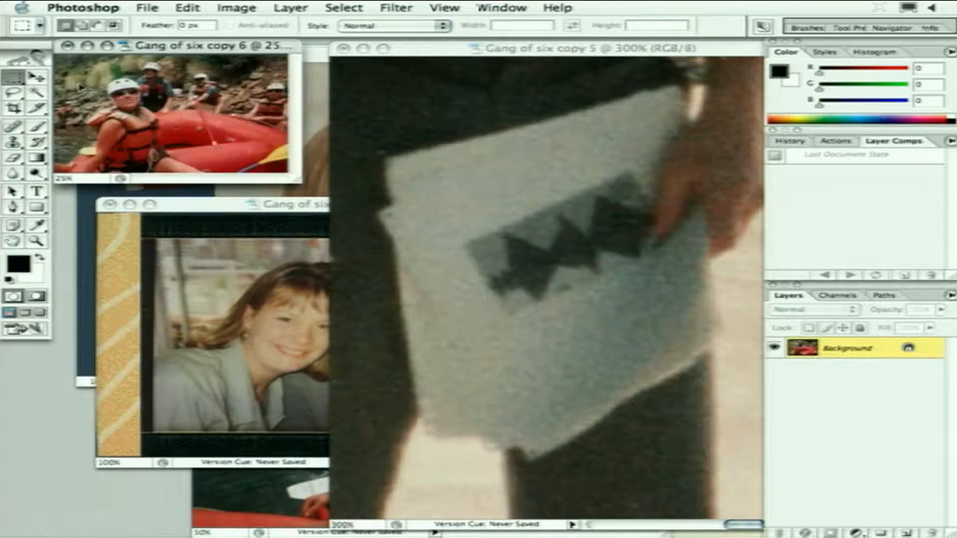
left_click(81, 89)
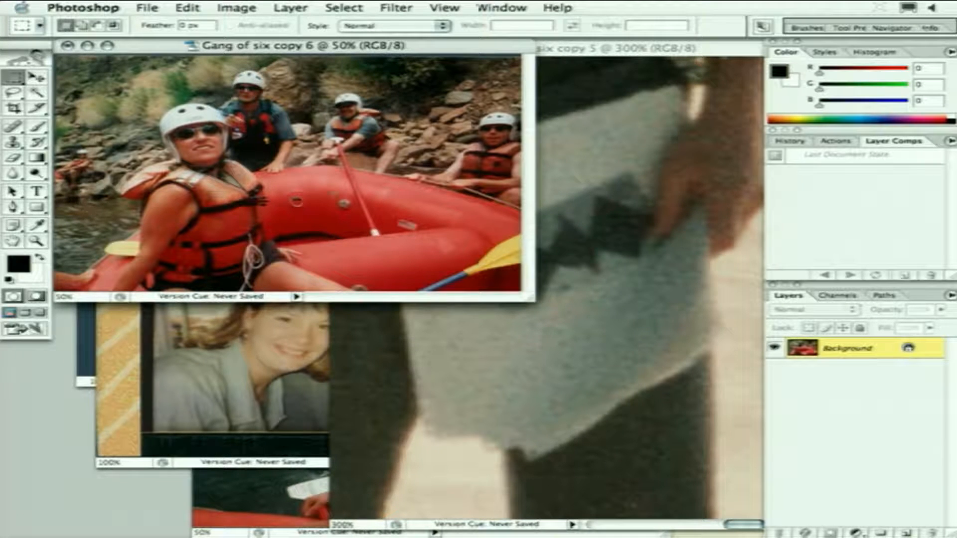
Step: Close all open photo documents, including the separated copies and Crooked slide.jpg, without saving any changes
left_click(155, 9)
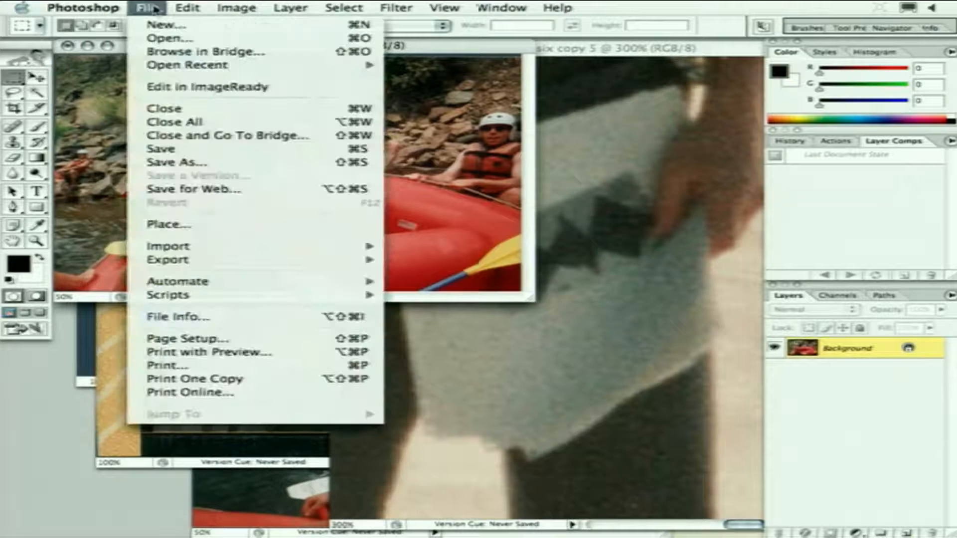
left_click(232, 130)
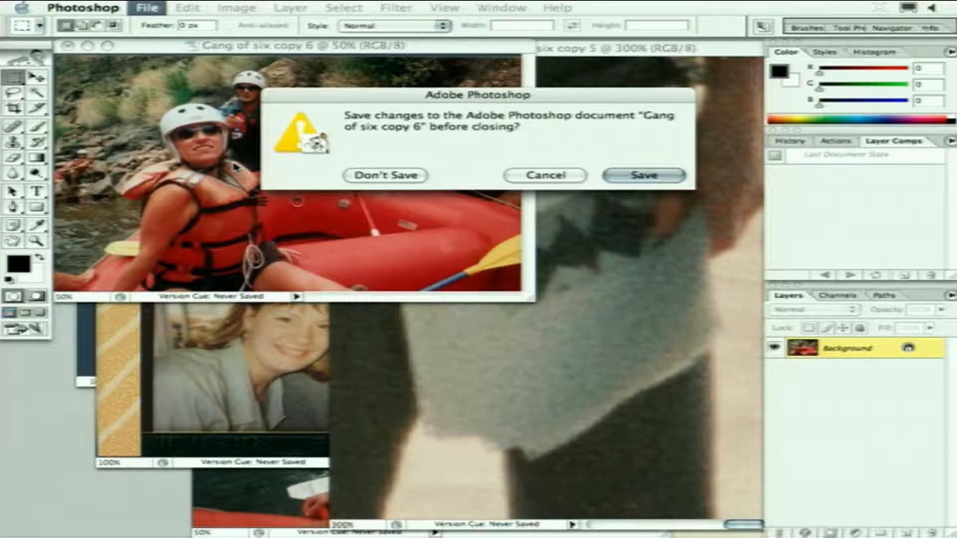
key("super+d")
key("super+d")
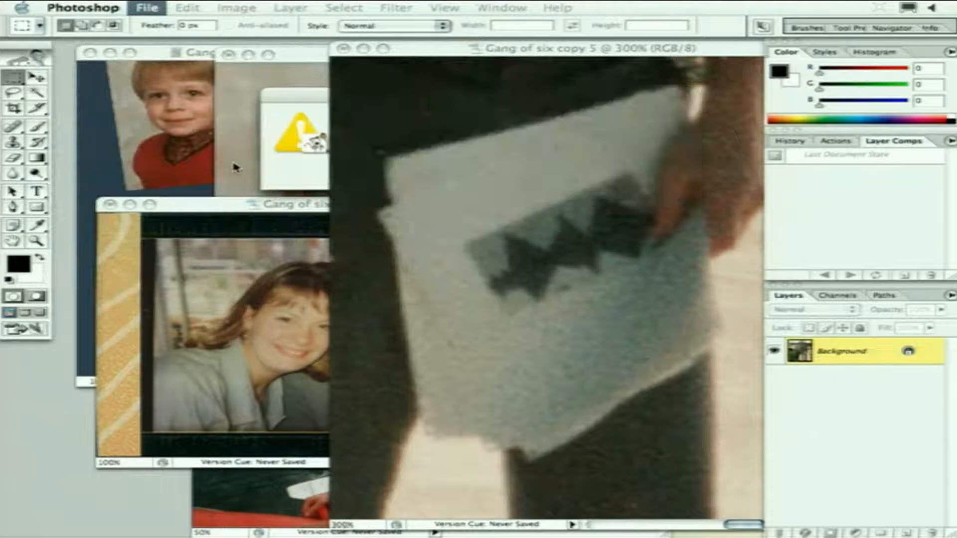
key("super+d")
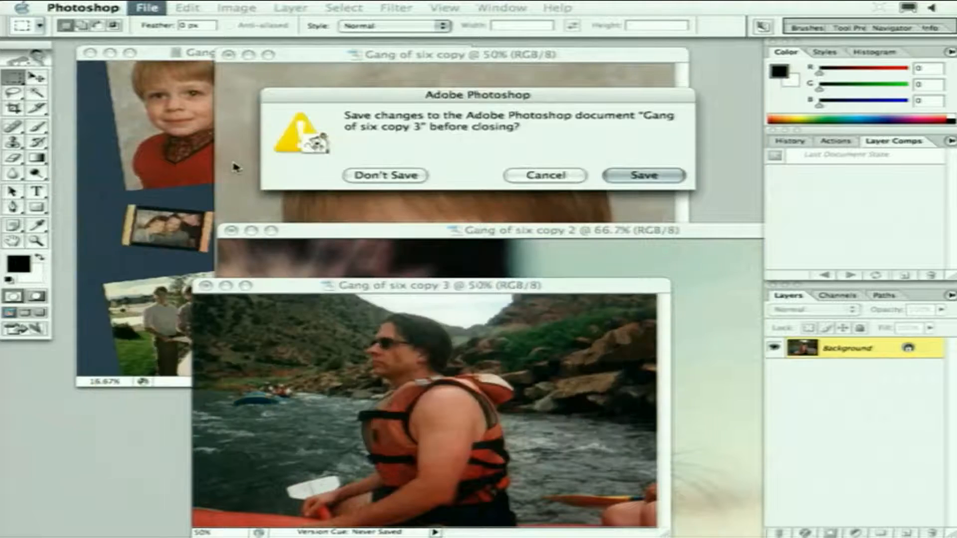
key("super+d")
key("super+d")
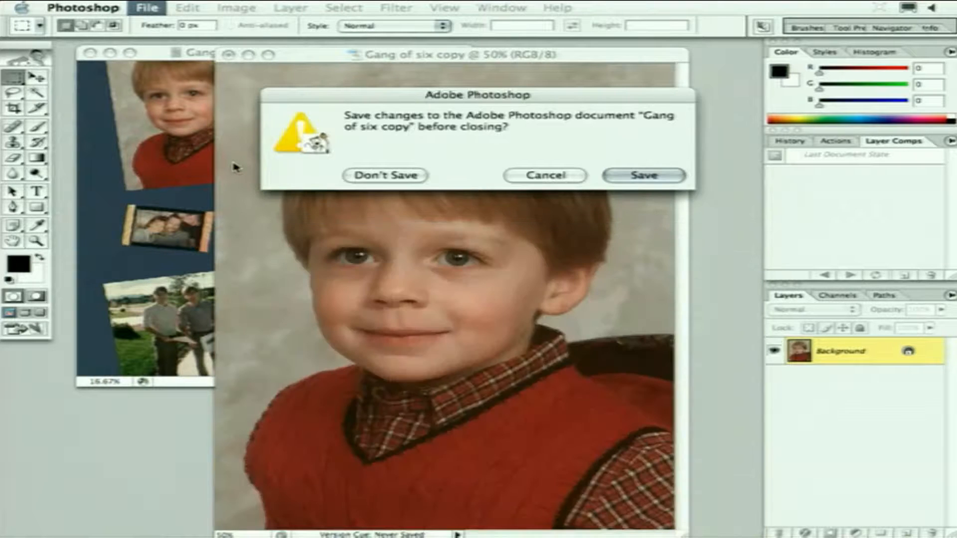
key("super+d")
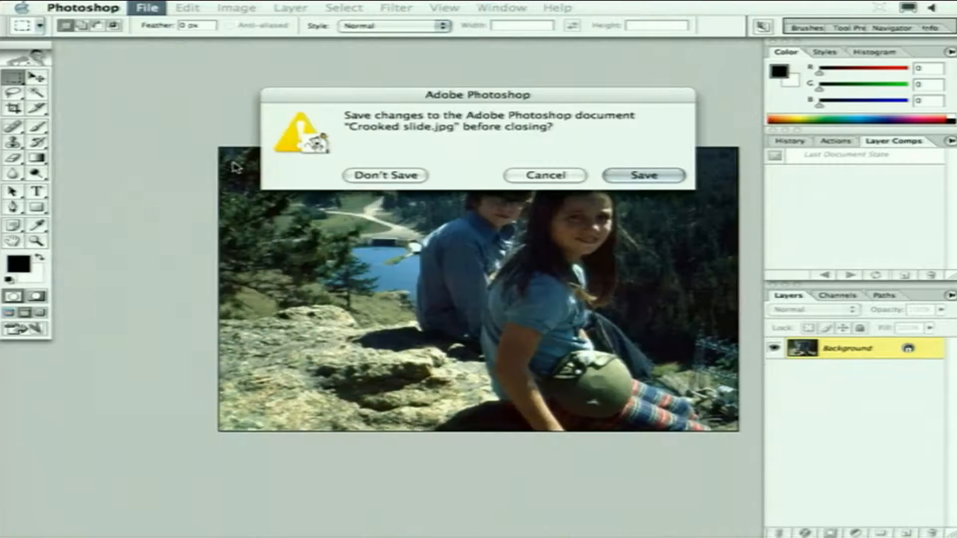
key("super+d")
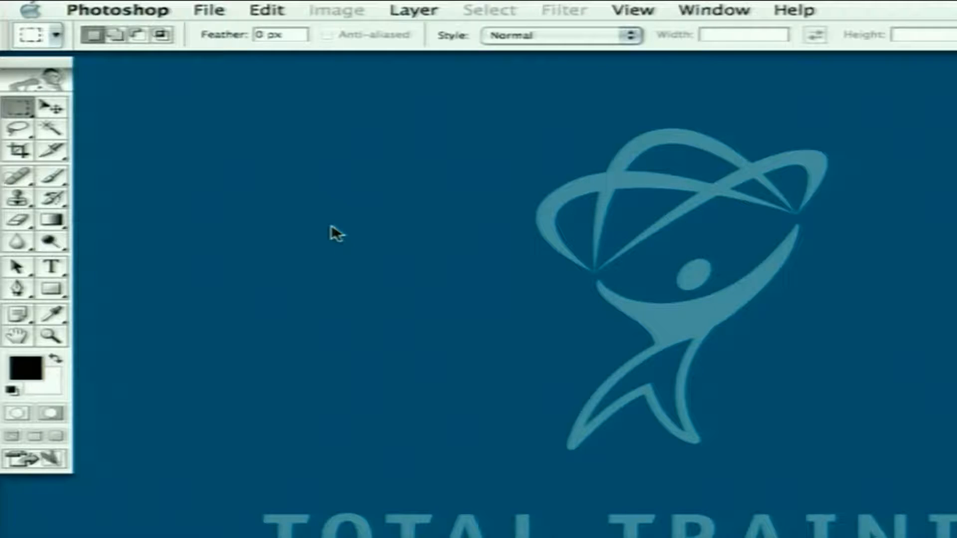
Step: Open the recent file The visitors.jpg, accepting its embedded color profile and turning off future profile mismatch warnings
left_click(205, 12)
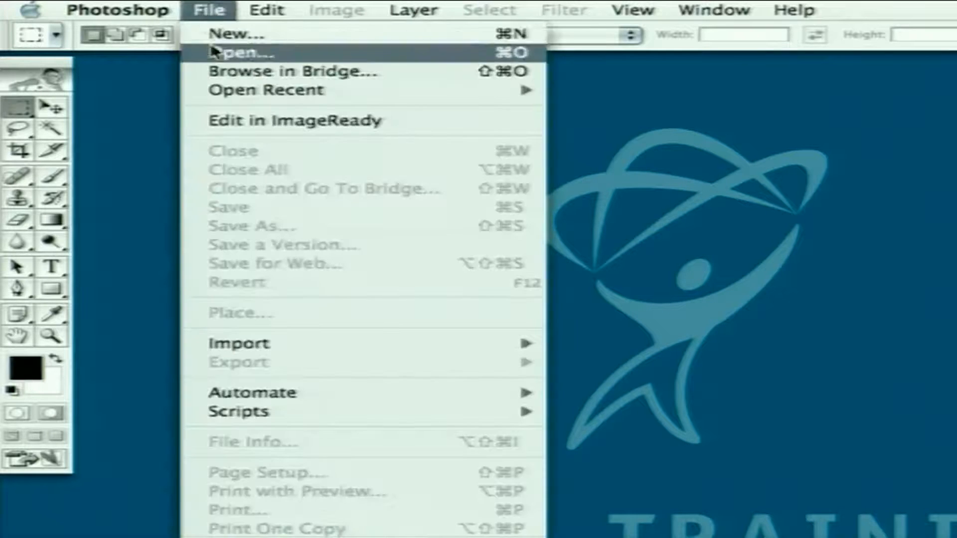
mouse_move(299, 90)
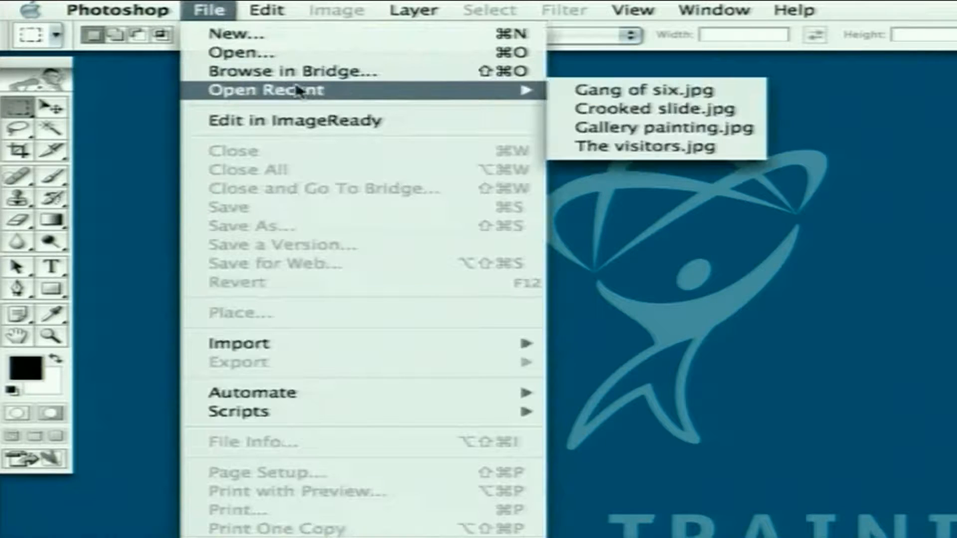
left_click(575, 158)
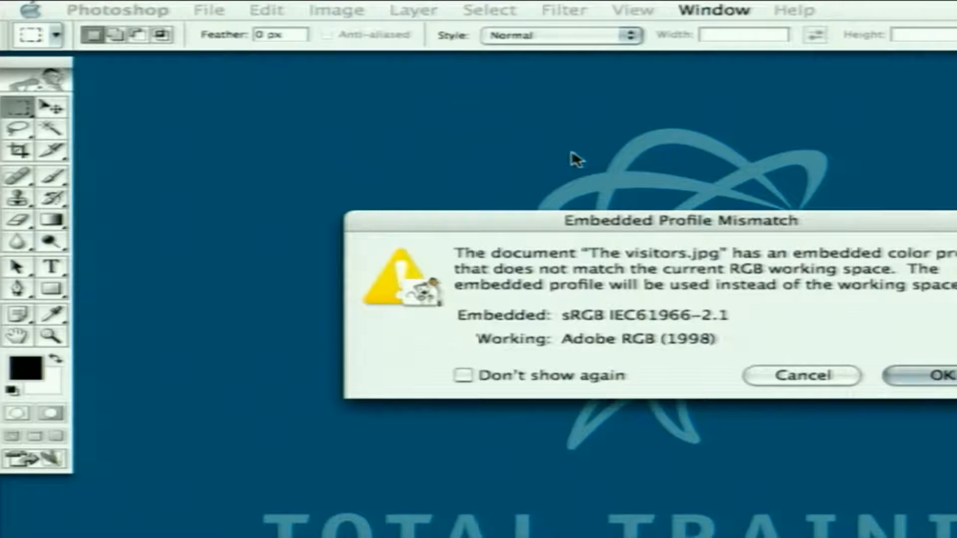
left_click_drag(550, 226, 389, 106)
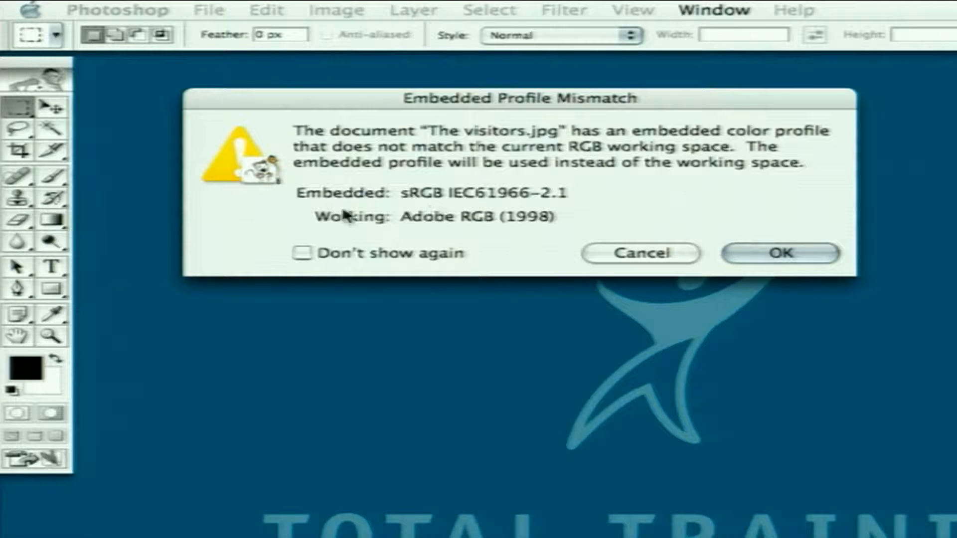
left_click(303, 253)
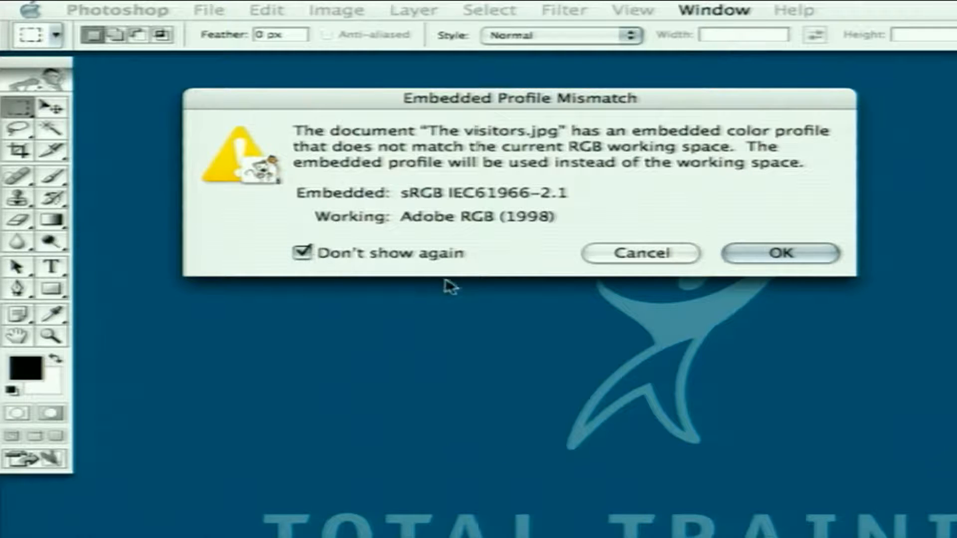
left_click(780, 260)
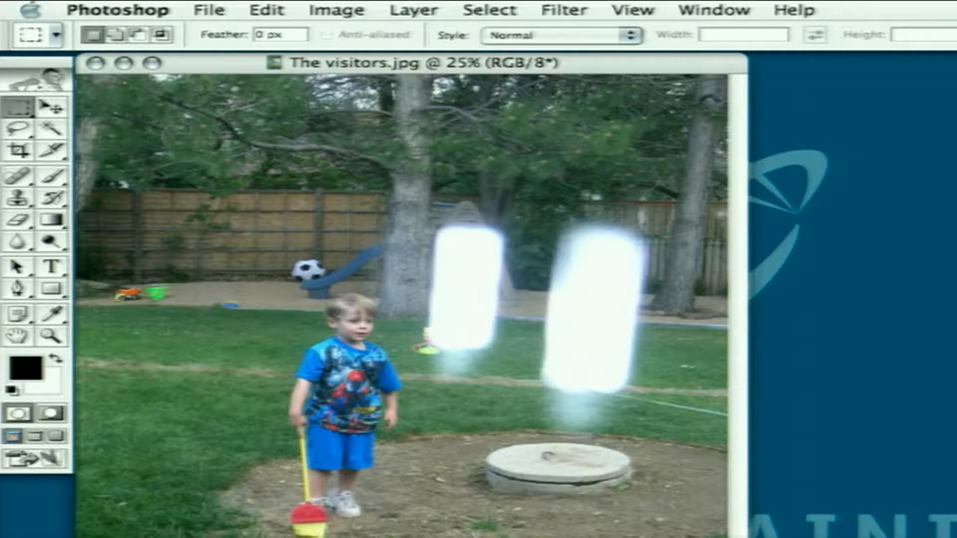
Step: Narrow the photo window slightly and magnify the area with the boy and the two glowing shapes to 50%
left_click_drag(739, 537, 712, 537)
scroll(408, 368, "down", 3)
scroll(407, 367, "right", 1)
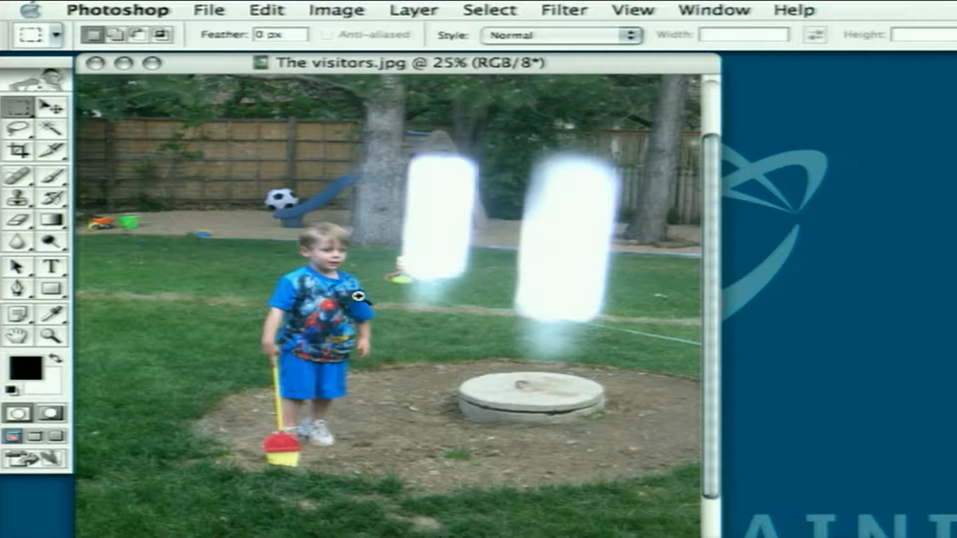
left_click(364, 295, "super")
left_click(372, 297, "super")
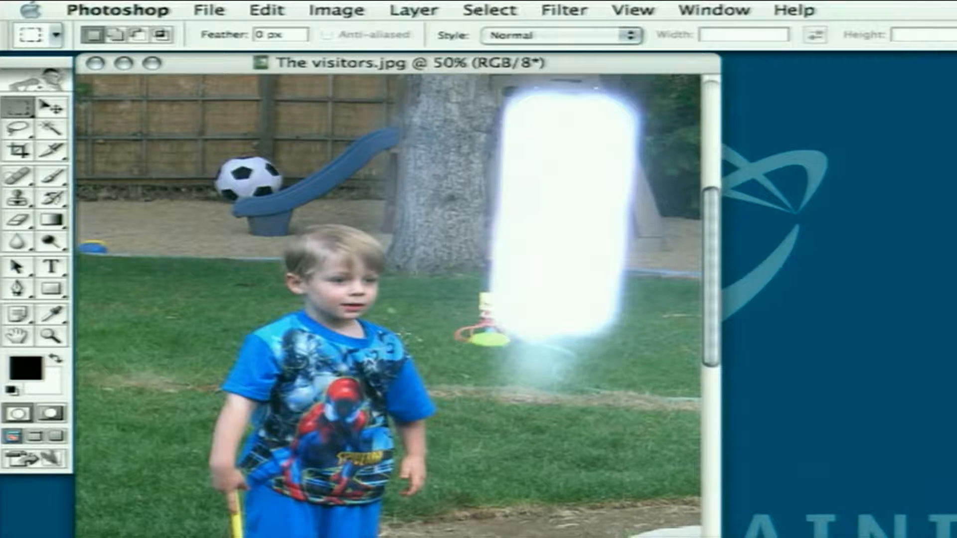
left_click_drag(409, 337, 274, 331)
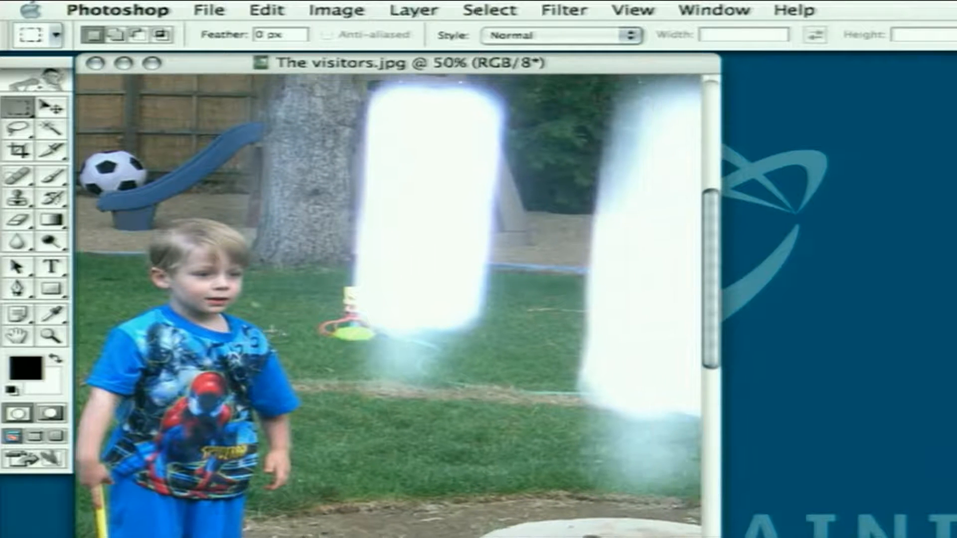
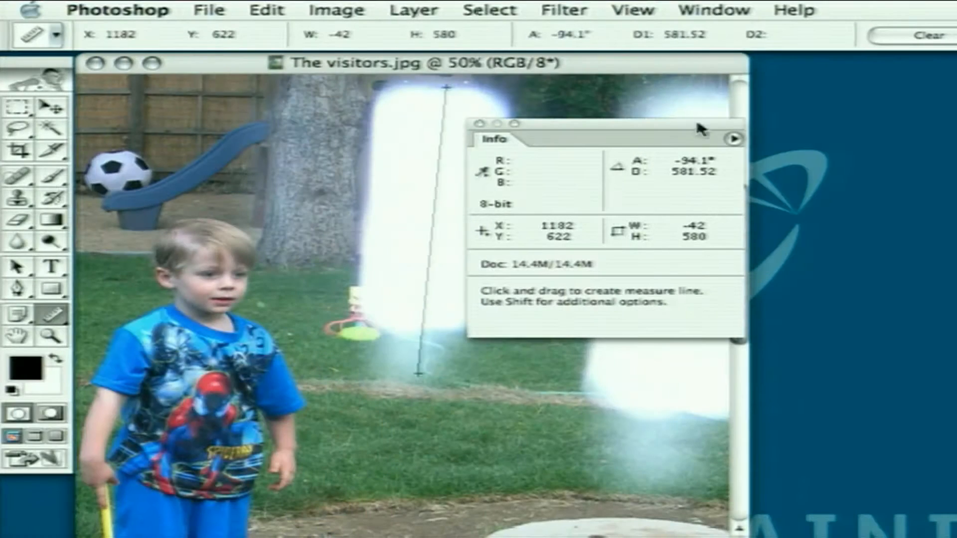
Step: Rotate the canvas by the measured arbitrary angle of 4.14° counterclockwise
left_click(360, 11)
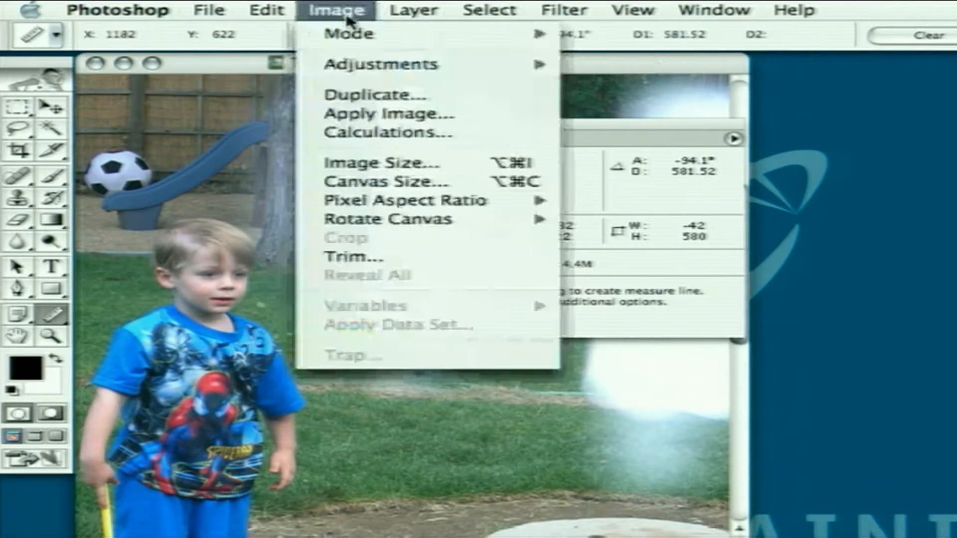
mouse_move(375, 218)
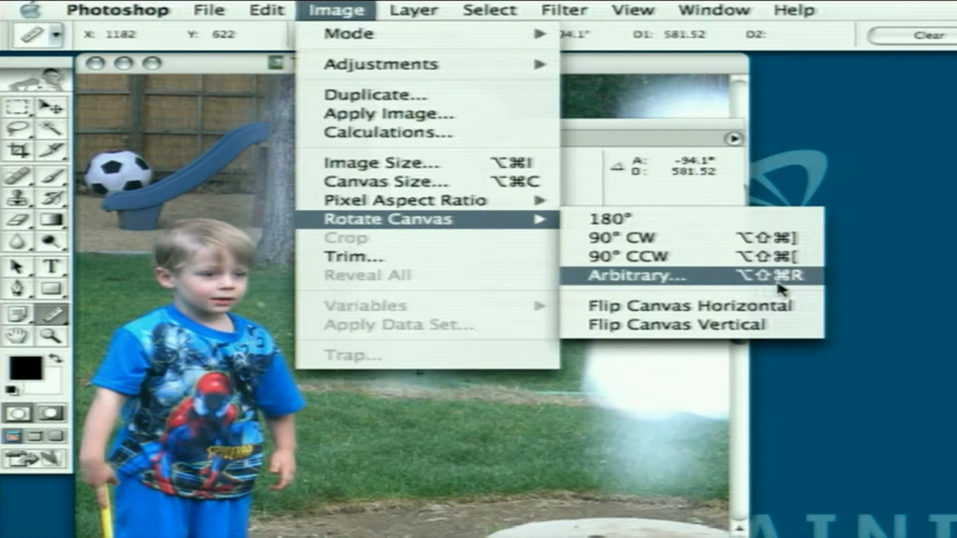
left_click(711, 284)
left_click_drag(579, 265, 319, 115)
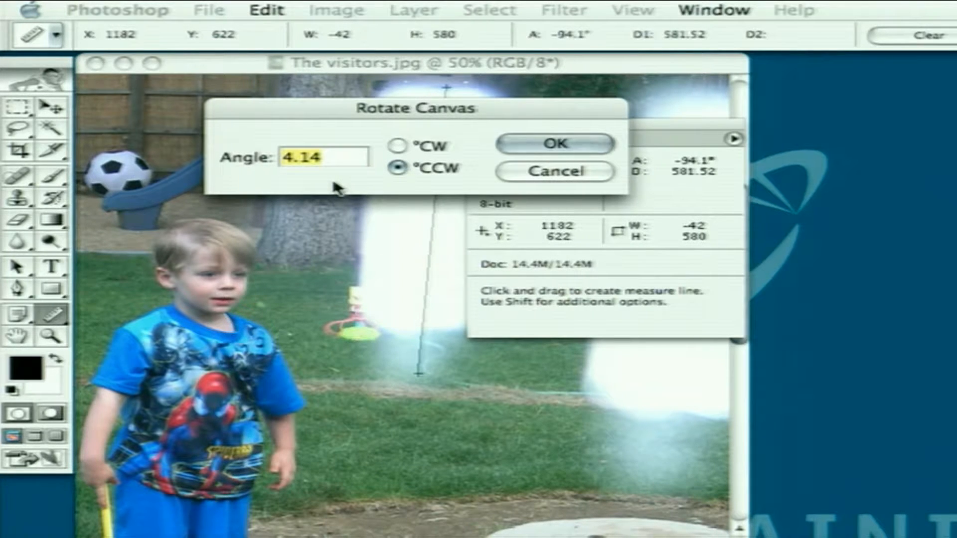
left_click(532, 144)
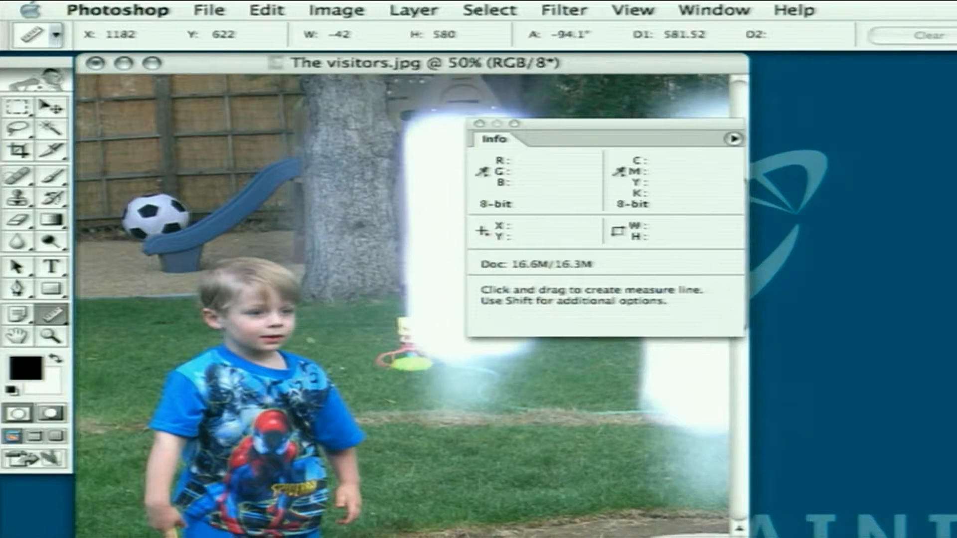
Step: Clear the Info palette from the photo, switch to full screen mode with menu bar and examine the rotated photo's edges
key("F8")
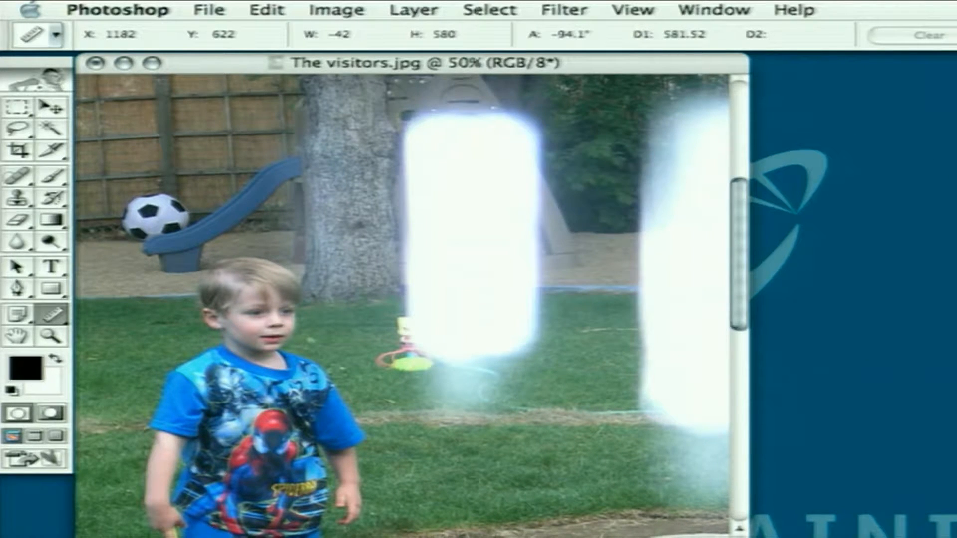
key("f")
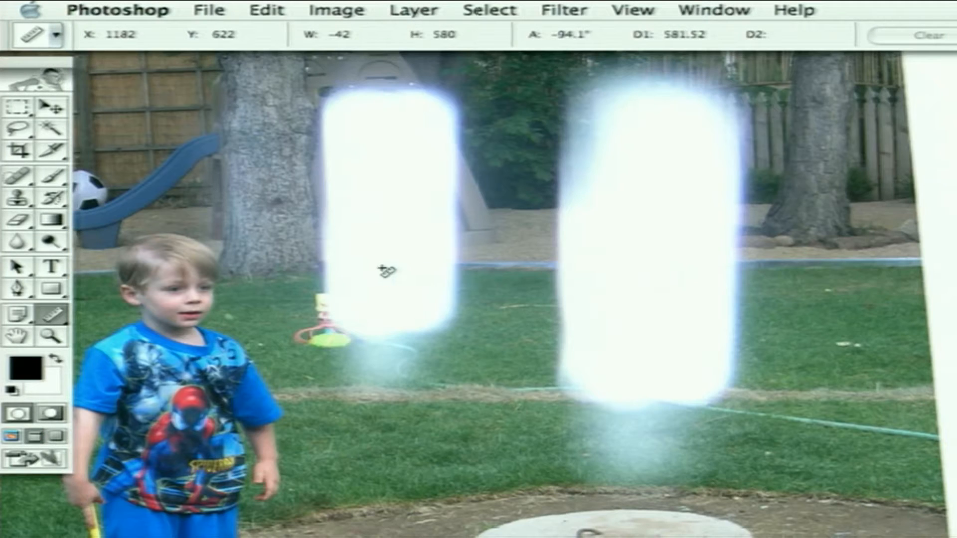
left_click_drag(366, 263, 499, 271)
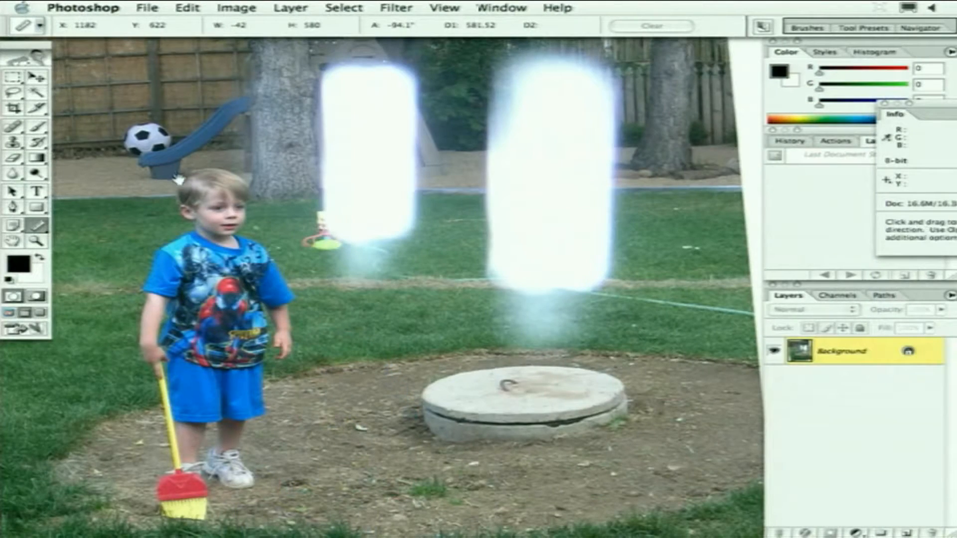
left_click(185, 184, "alt")
left_click_drag(172, 181, 343, 307)
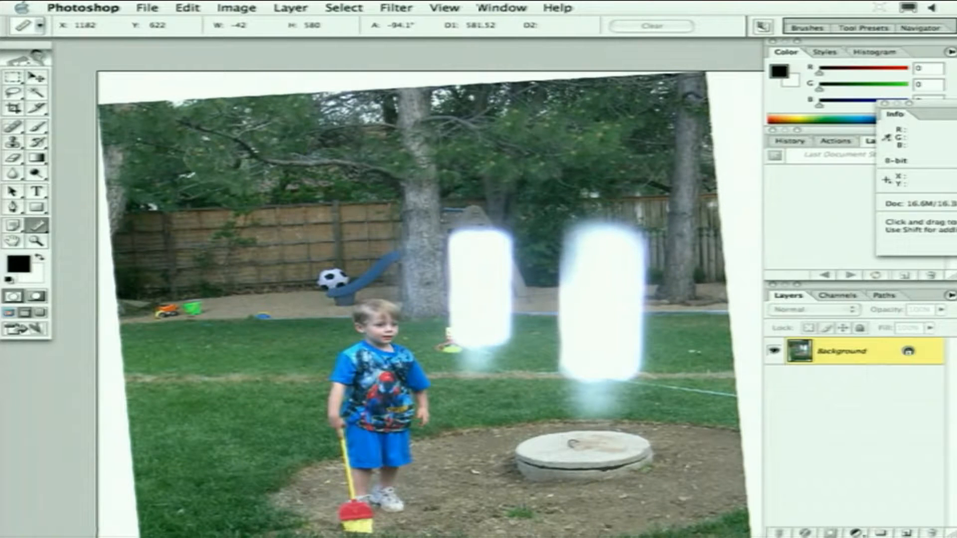
left_click_drag(614, 188, 439, 148)
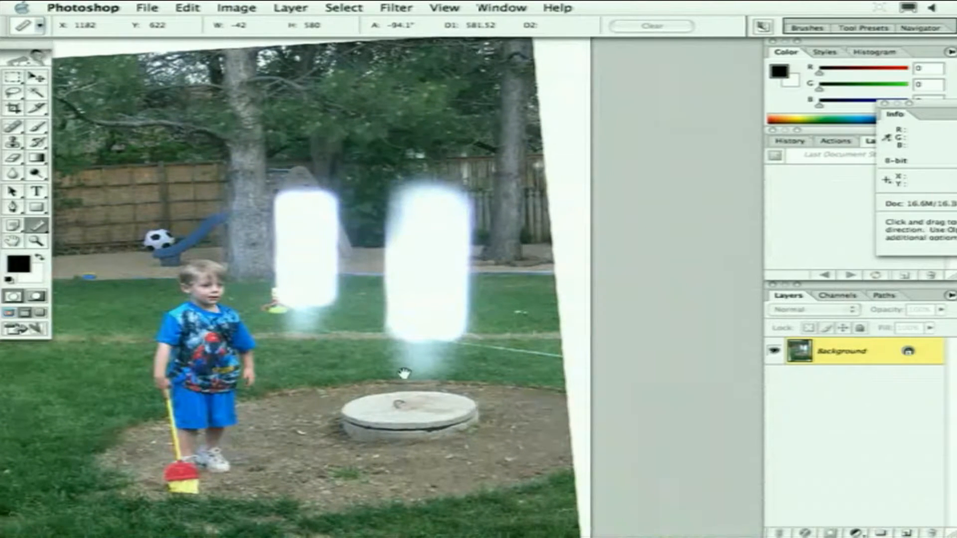
left_click_drag(405, 374, 568, 212)
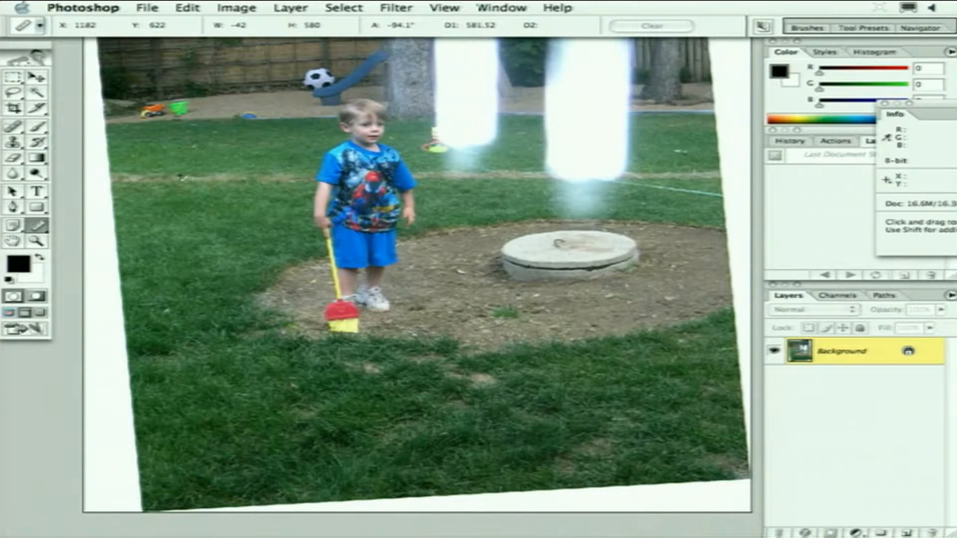
Step: Crop the rotated photo around the boy, the two glowing shapes and the concrete cover, excluding the white wedges and outer grass
left_click(15, 109)
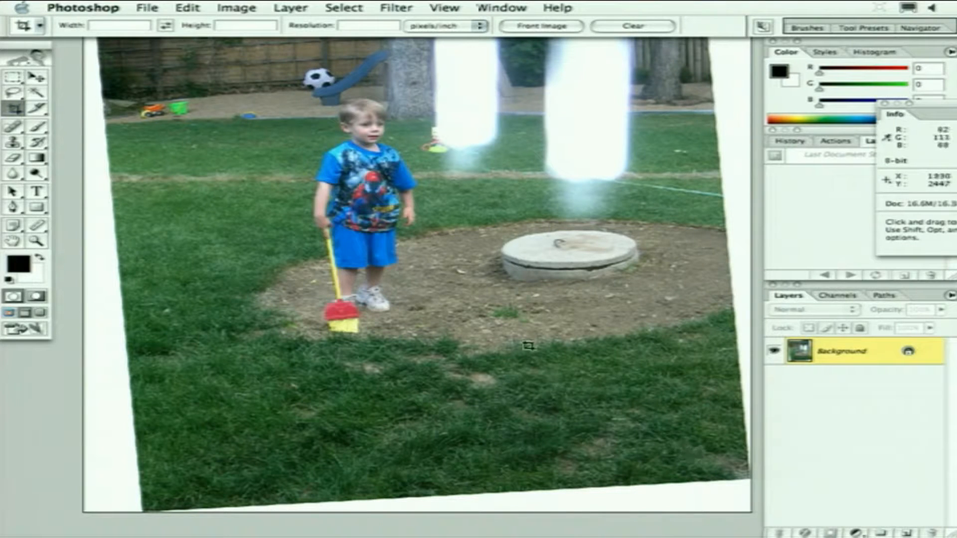
left_click(454, 270, "alt")
left_click_drag(453, 271, 340, 267)
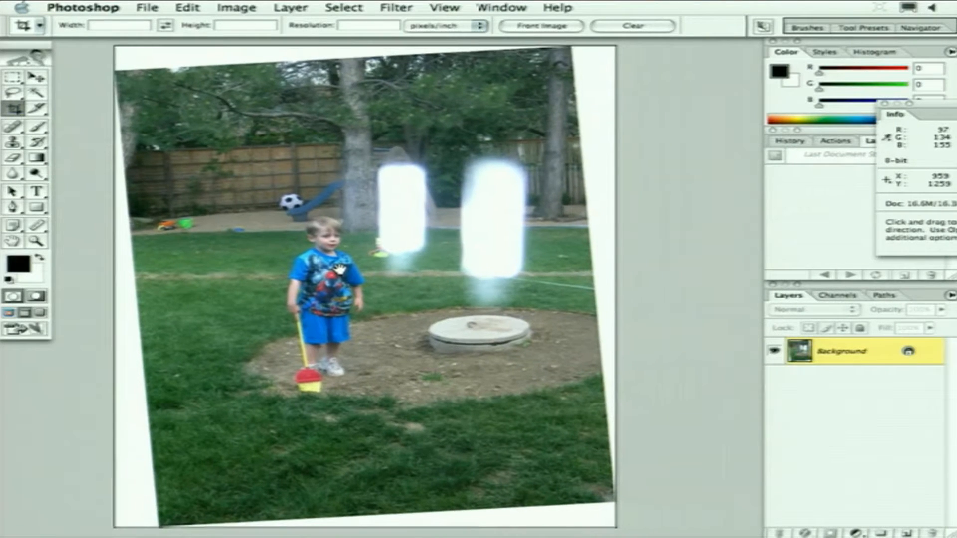
left_click_drag(556, 482, 163, 79)
left_click_drag(359, 79, 359, 112)
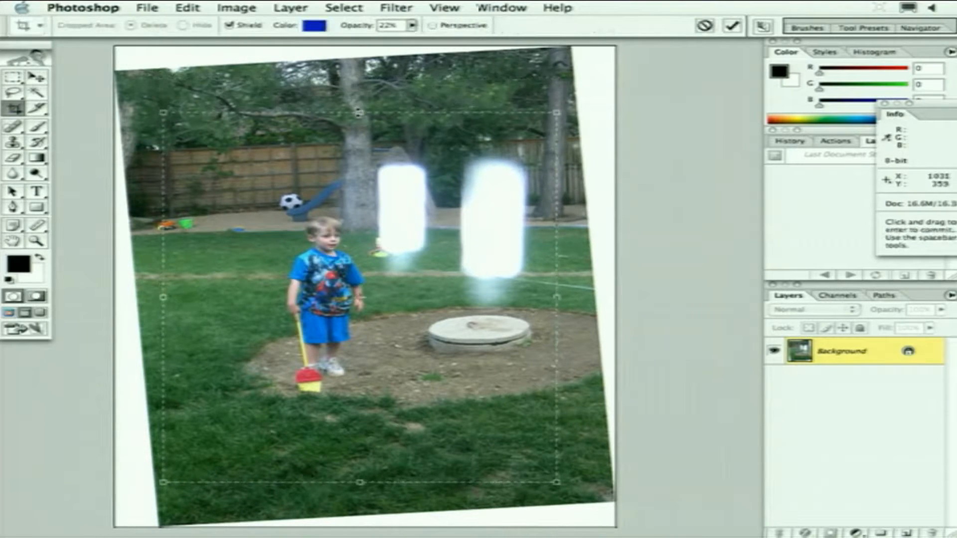
left_click_drag(360, 482, 360, 435)
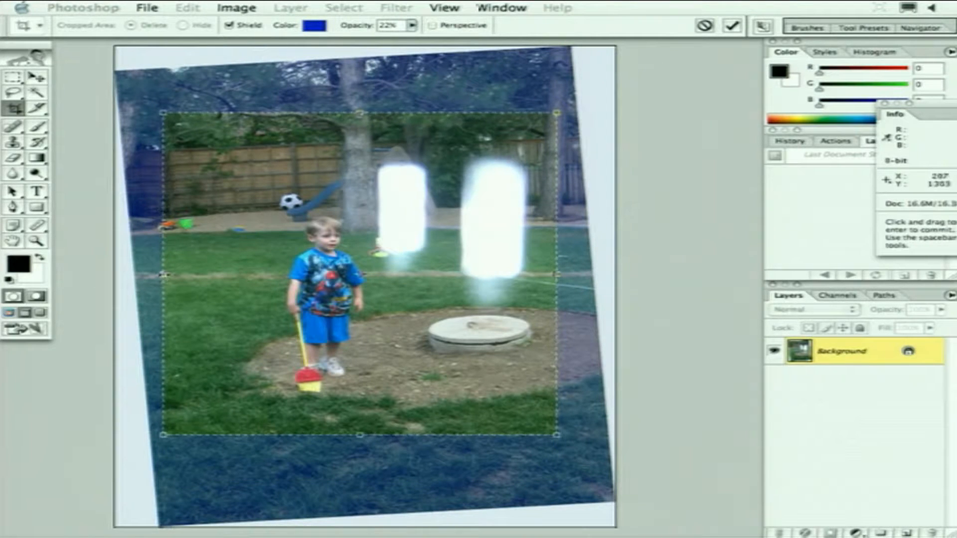
left_click_drag(163, 274, 209, 274)
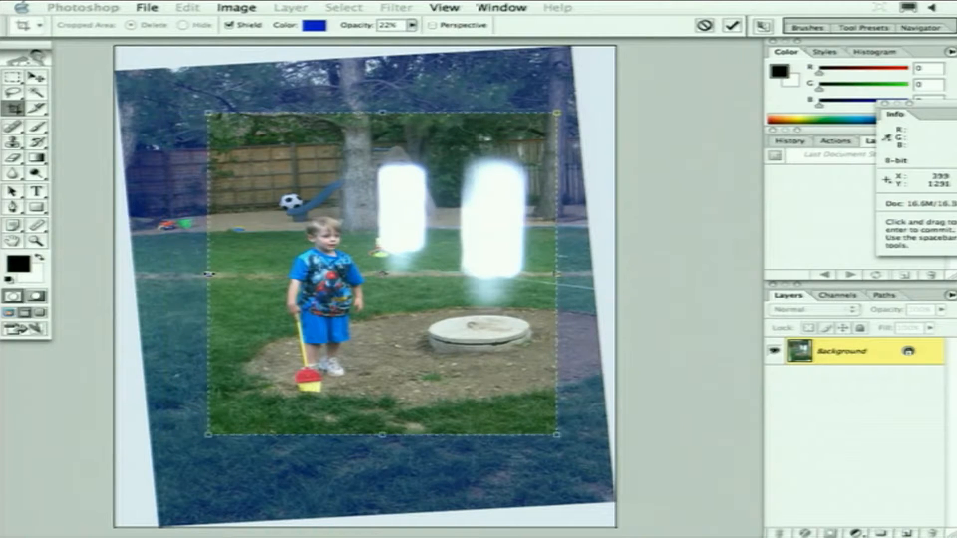
key("Return")
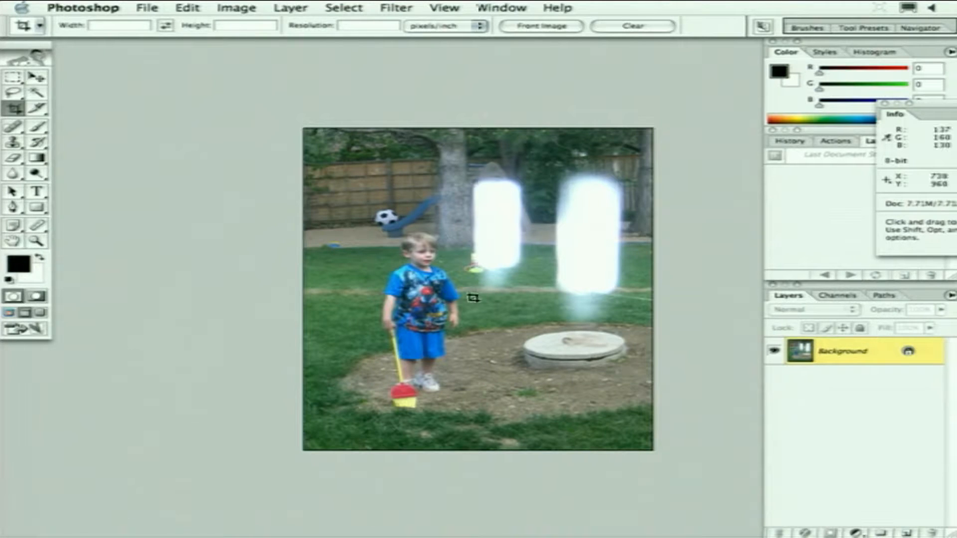
Step: Magnify the cropped photo around the boy, the soccer ball and the glowing shapes to examine the straightened result
key("z")
left_click(556, 298)
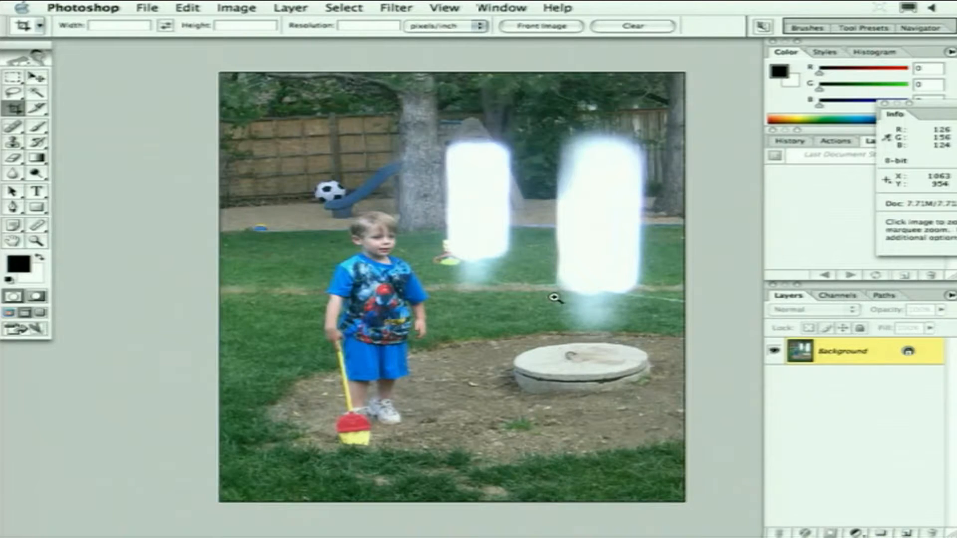
left_click(554, 298)
left_click_drag(360, 240, 378, 269)
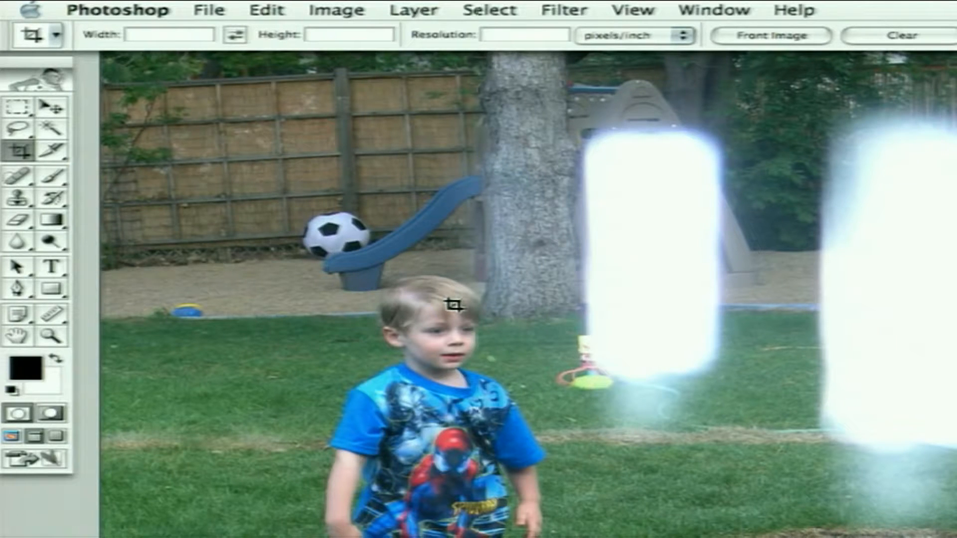
Step: Open the recent file Gallery painting.jpg and display it in full screen mode with menu bar
left_click(204, 15)
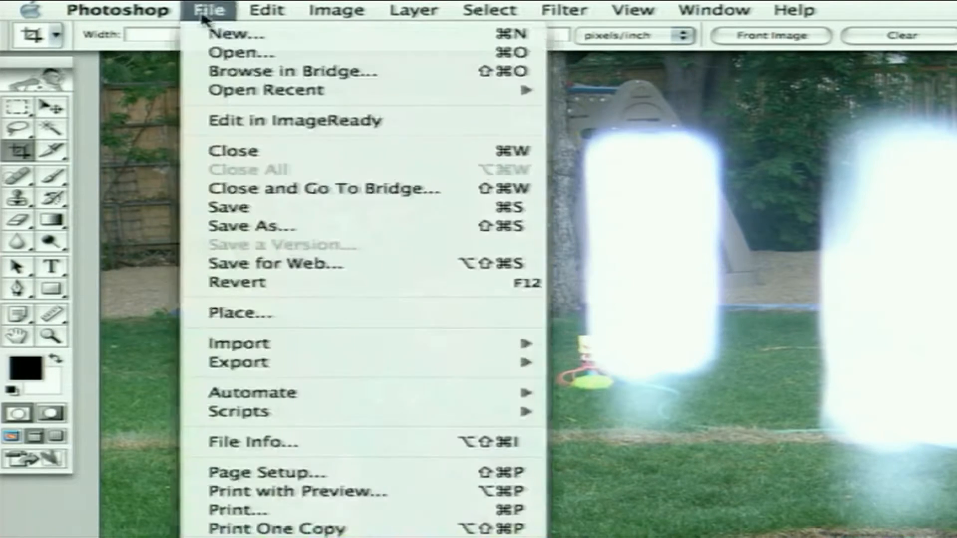
mouse_move(256, 92)
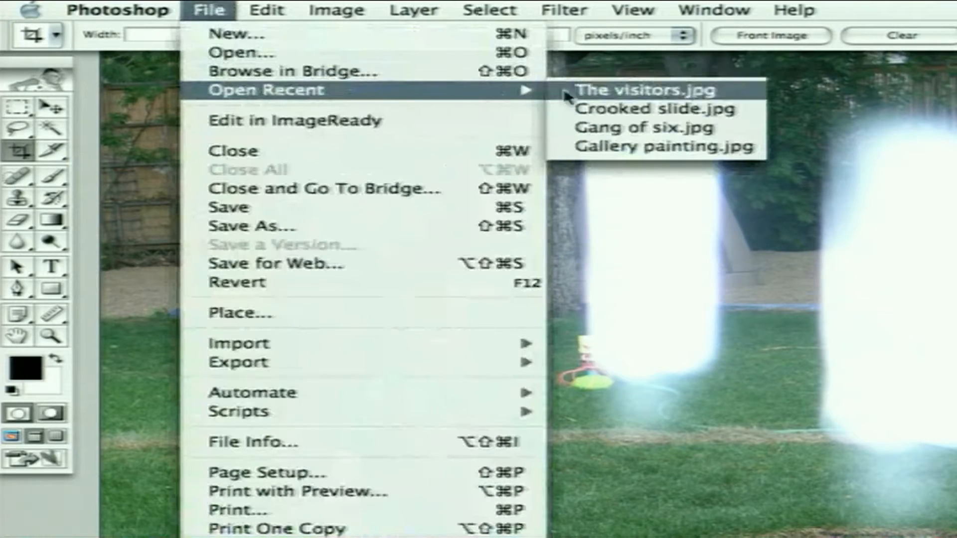
left_click(568, 147)
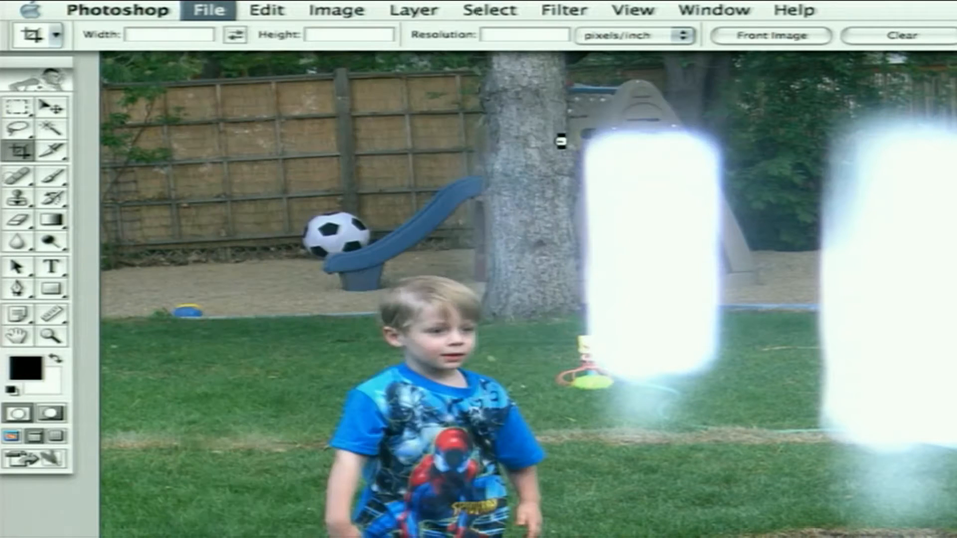
key("f")
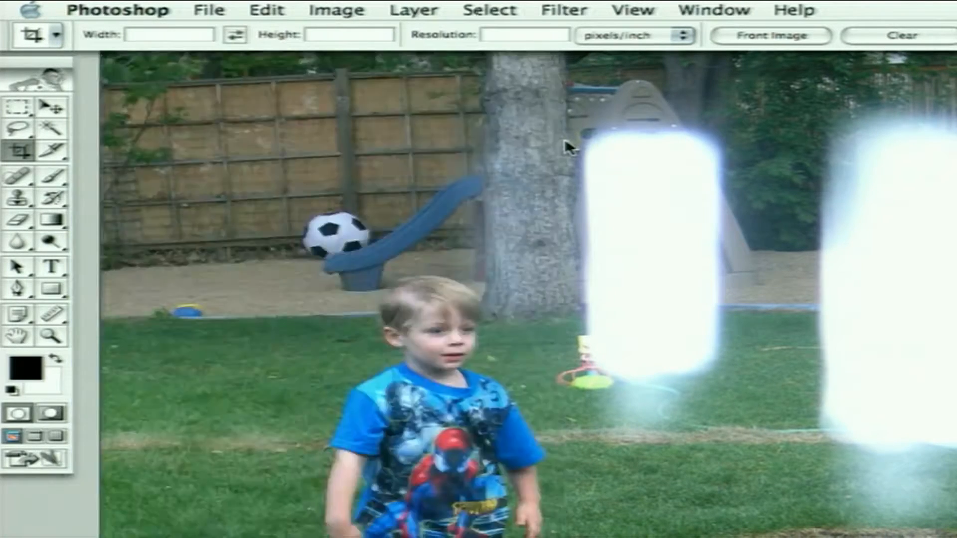
Step: Draw a rectangular crop boundary over the woman's portrait and shift it toward the inner edges of the gold frame
left_click_drag(646, 309, 376, 226)
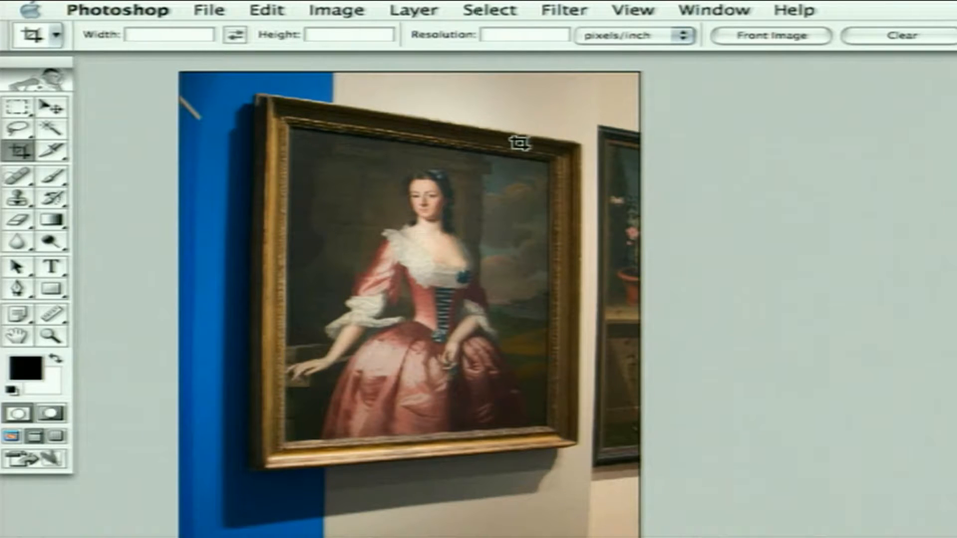
left_click(479, 241, "super")
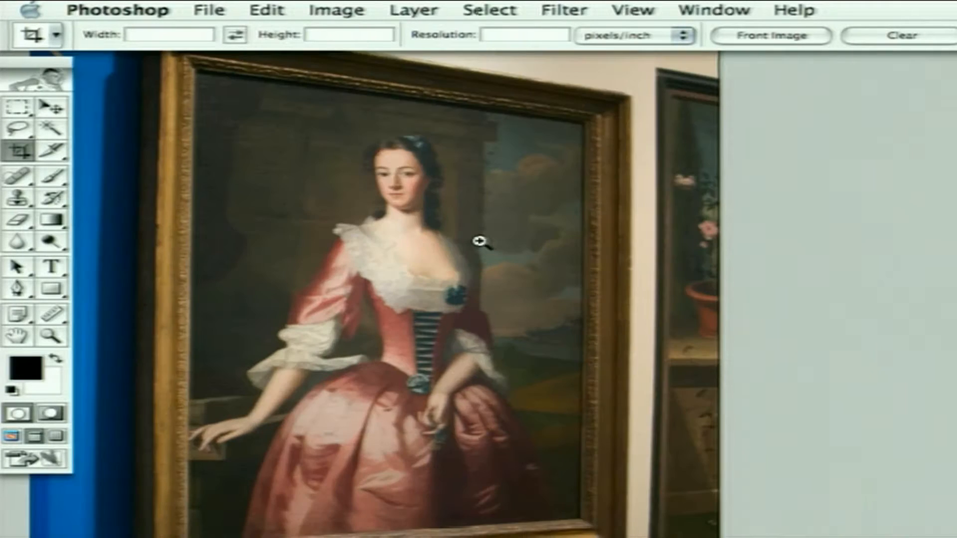
left_click_drag(453, 242, 484, 256)
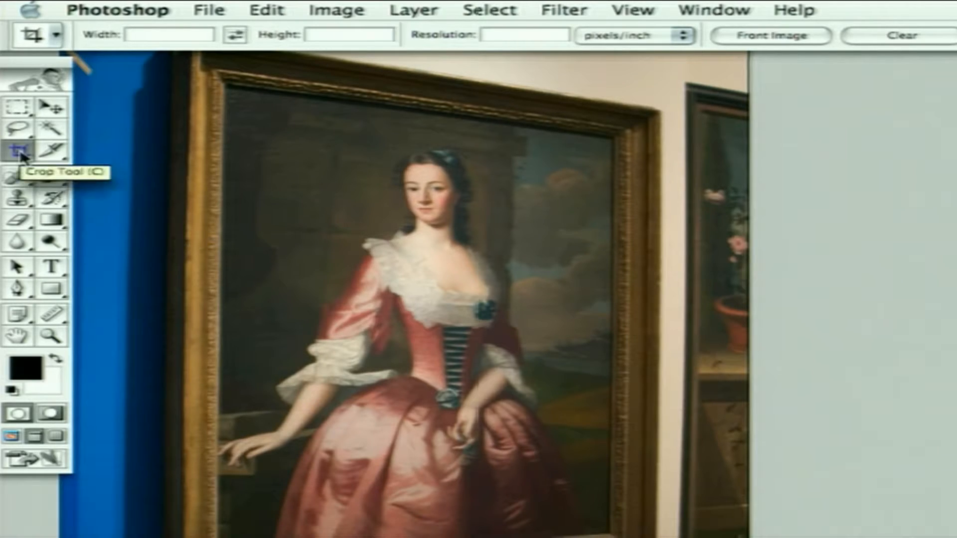
left_click_drag(226, 106, 632, 486)
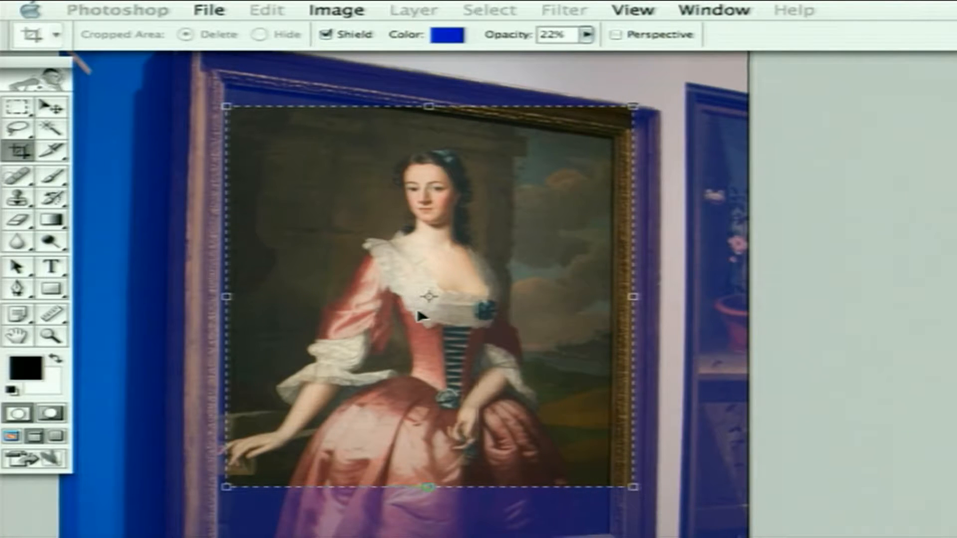
left_click_drag(421, 315, 406, 330)
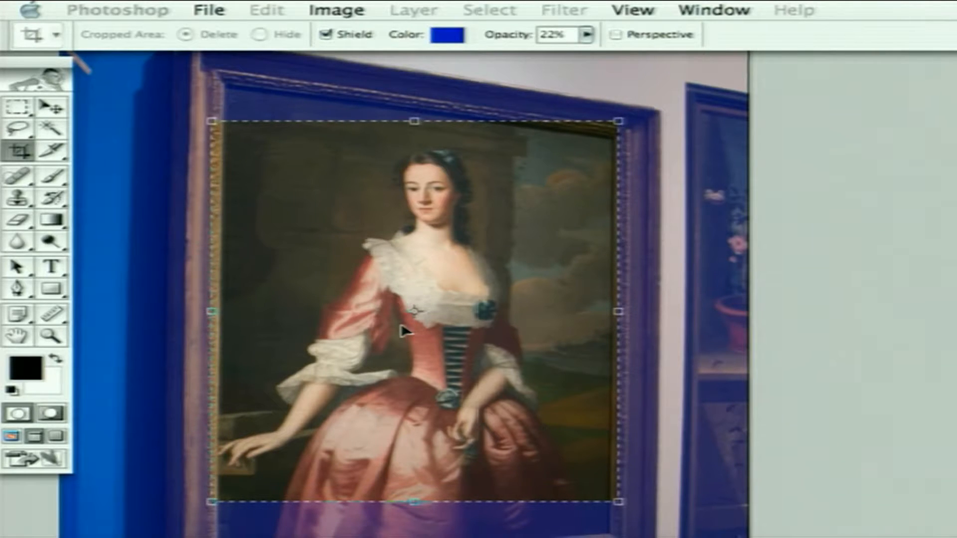
Step: Enable Perspective for the crop, align its corners with the inner corners of the slanted gold frame, and apply the crop
left_click(617, 35)
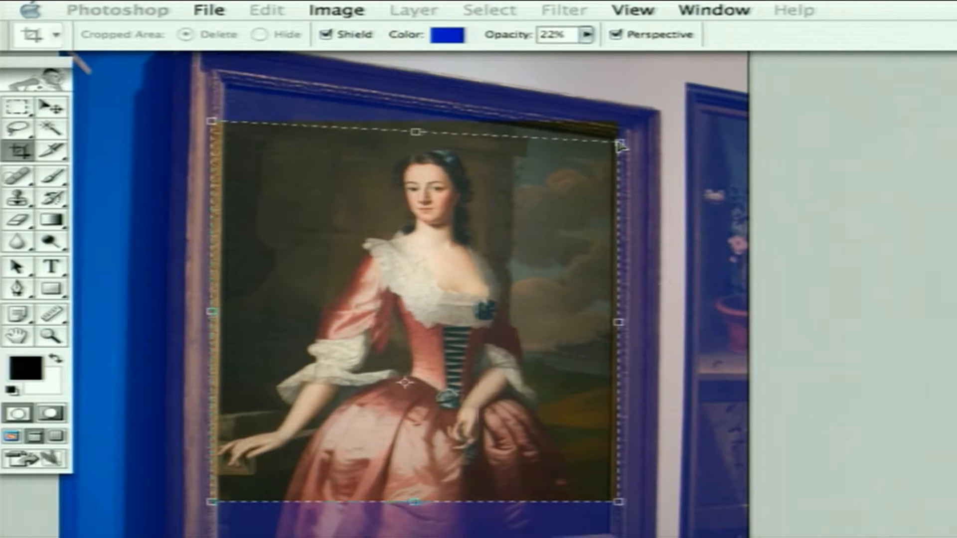
left_click_drag(212, 123, 206, 88)
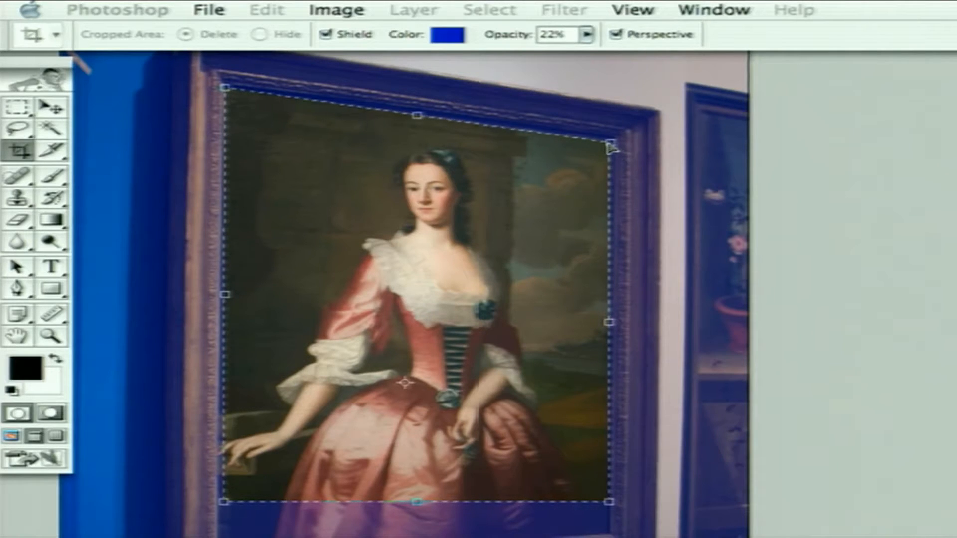
left_click_drag(420, 342, 423, 274)
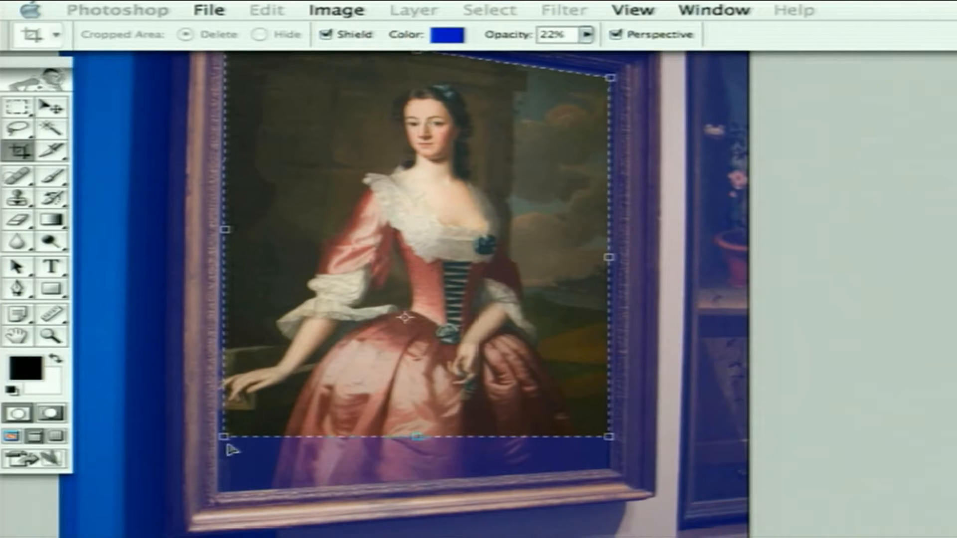
left_click_drag(223, 437, 225, 490)
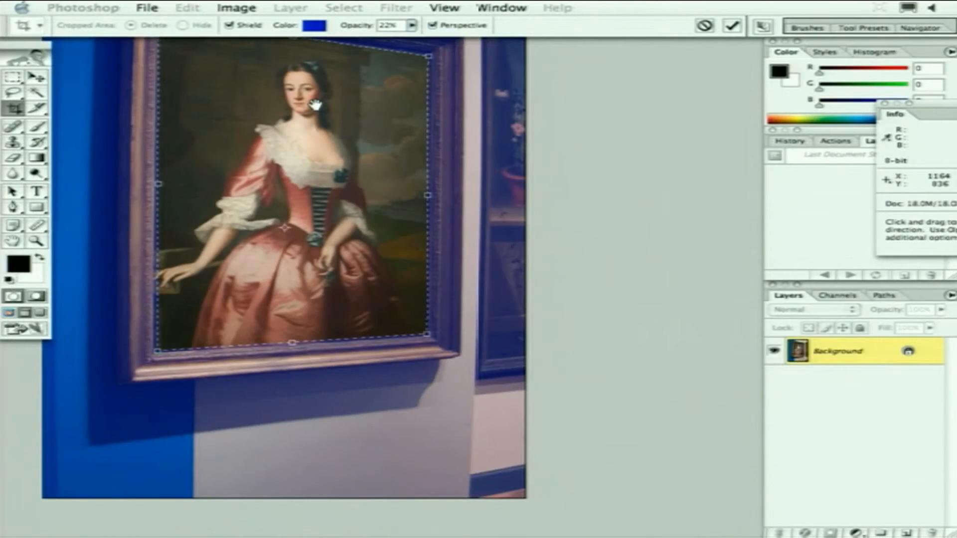
left_click_drag(315, 104, 411, 166)
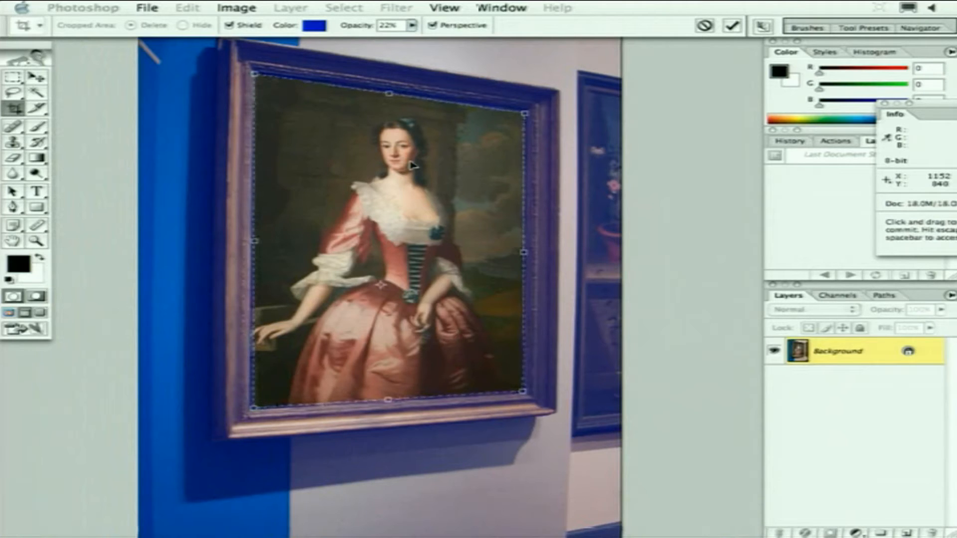
key("Return")
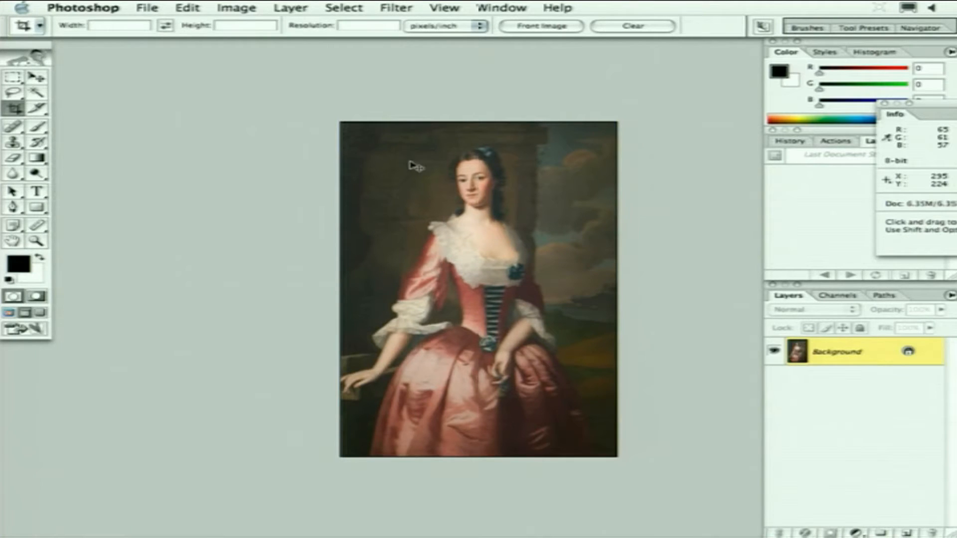
Step: In Image Size, turn off Constrain Proportions and change the pixel dimension units to percent
key("super+equal")
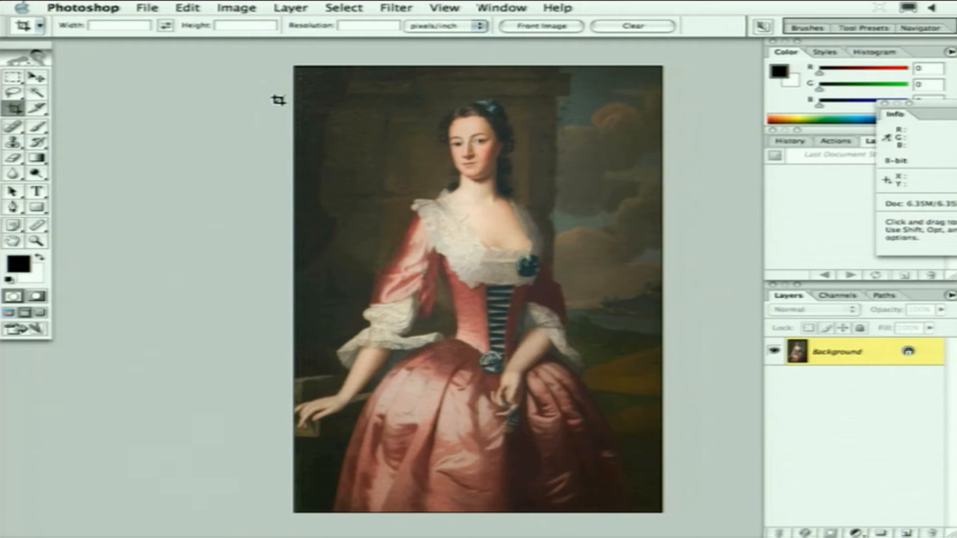
left_click(234, 8)
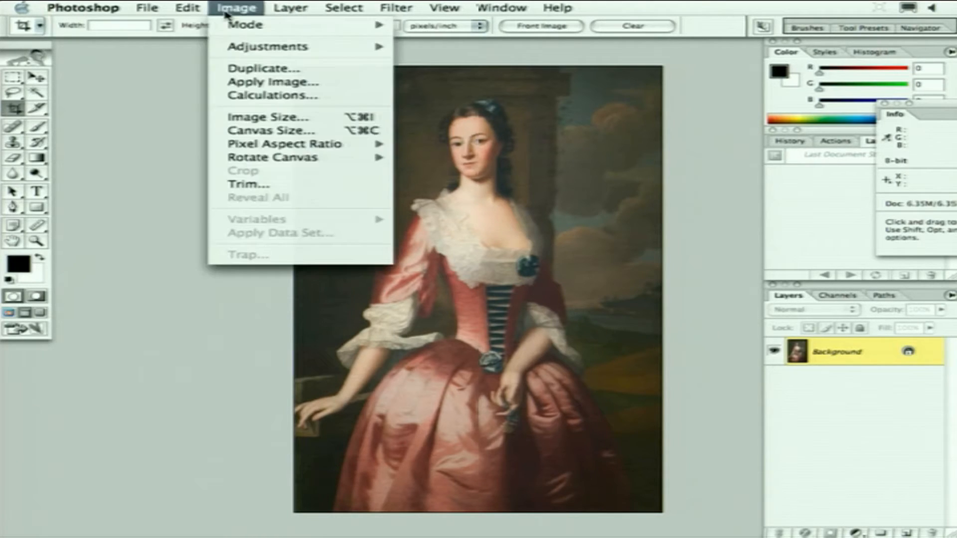
left_click(315, 117)
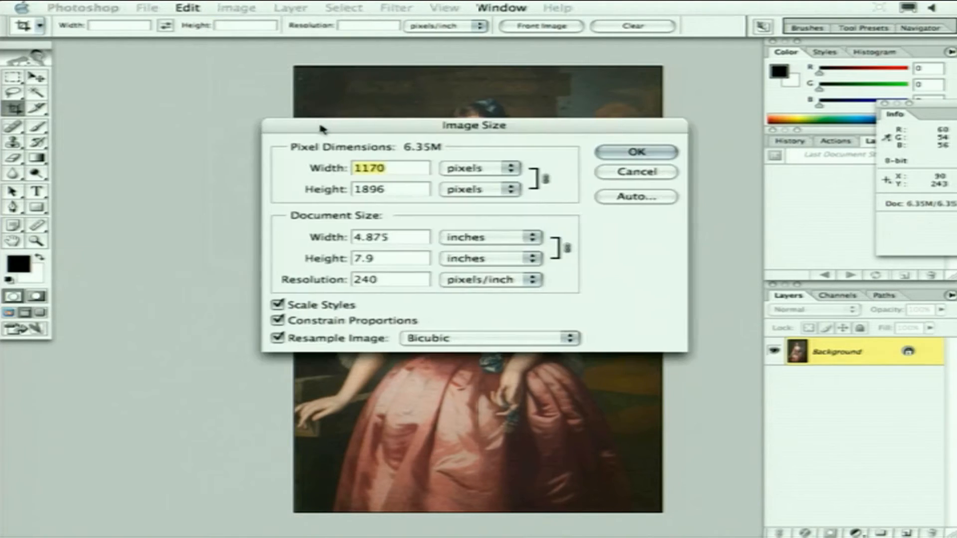
left_click_drag(321, 124, 208, 79)
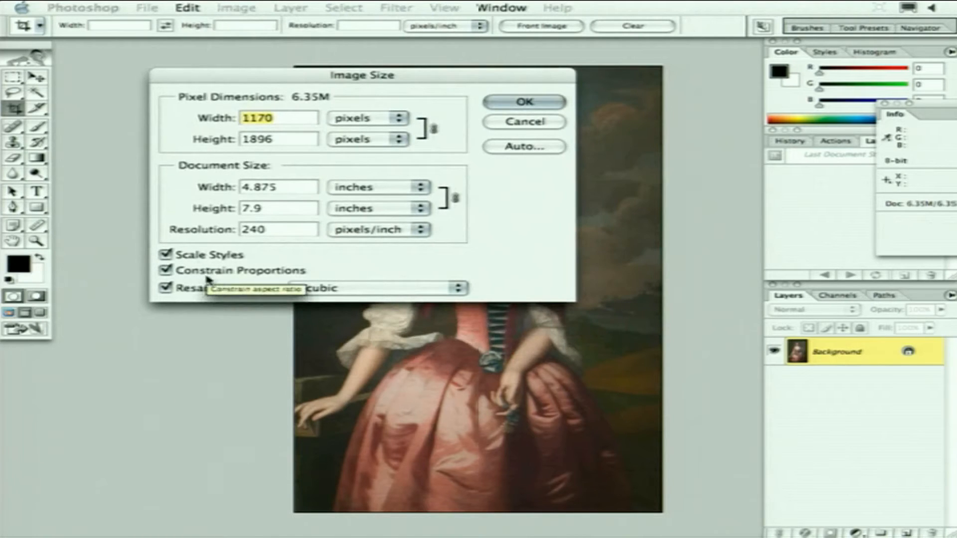
left_click(167, 272)
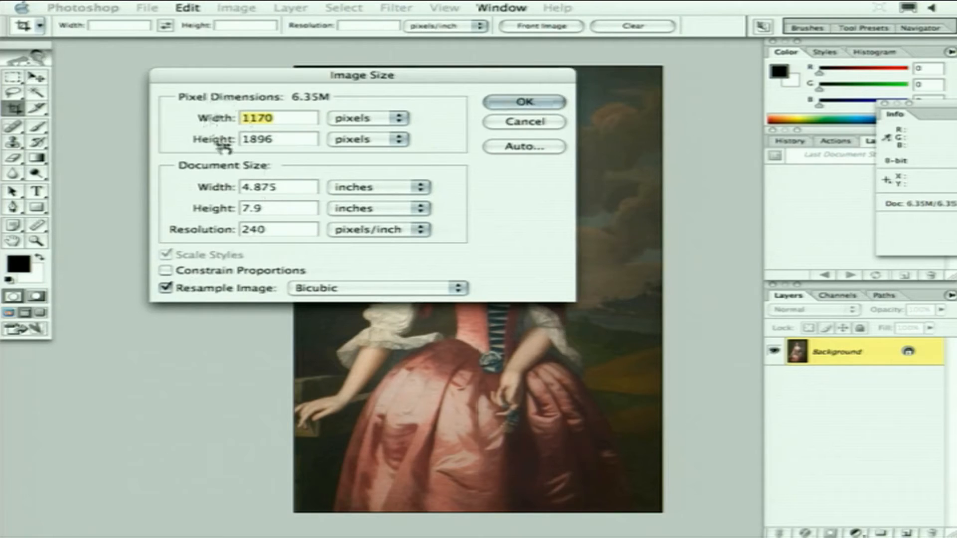
left_click(355, 141)
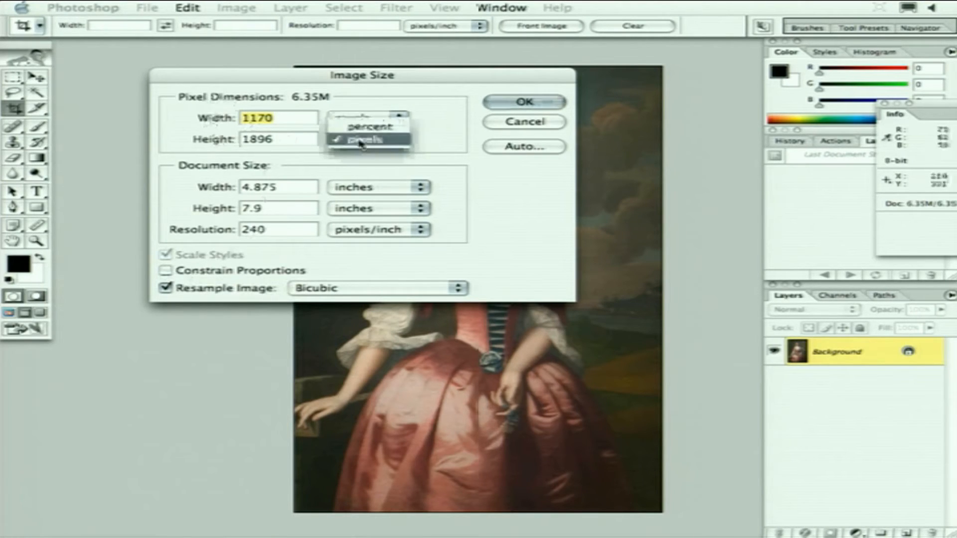
left_click(361, 129)
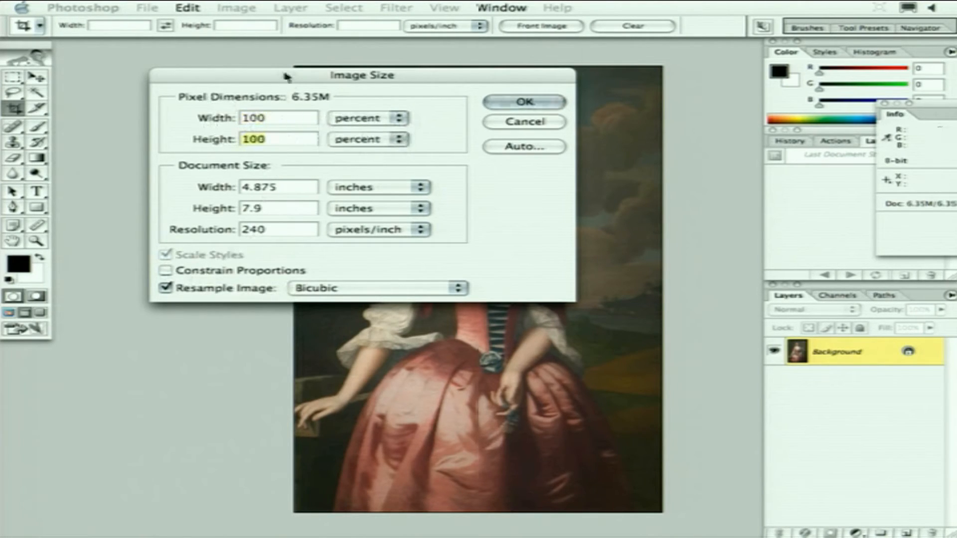
Step: Set the portrait's pixel height to 80 percent and apply the resize to correct its stretched proportions
left_click_drag(273, 79, 78, 79)
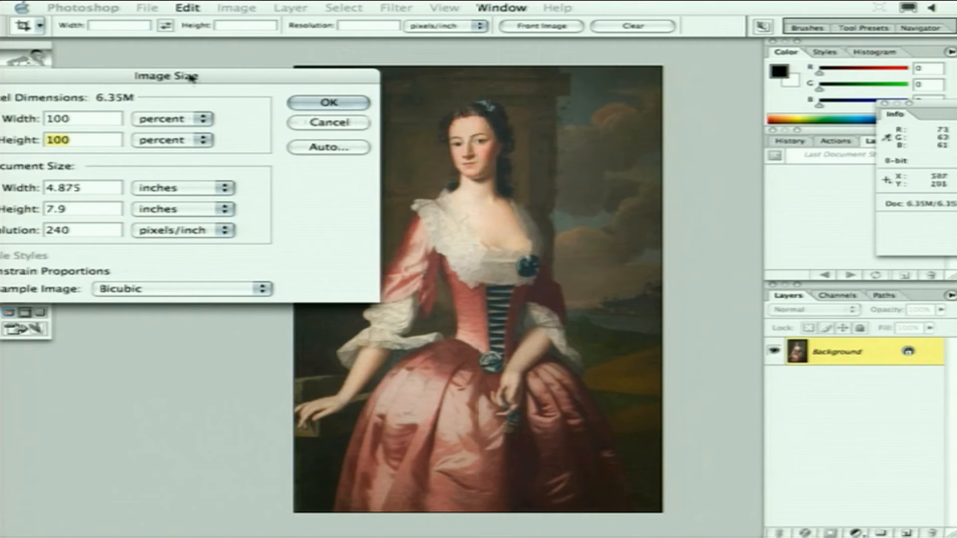
left_click_drag(190, 76, 285, 79)
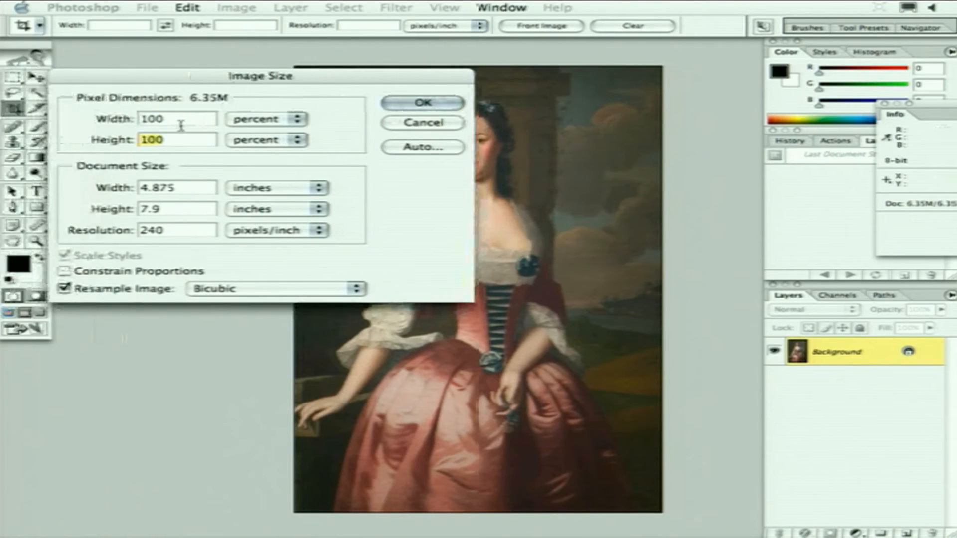
type("80")
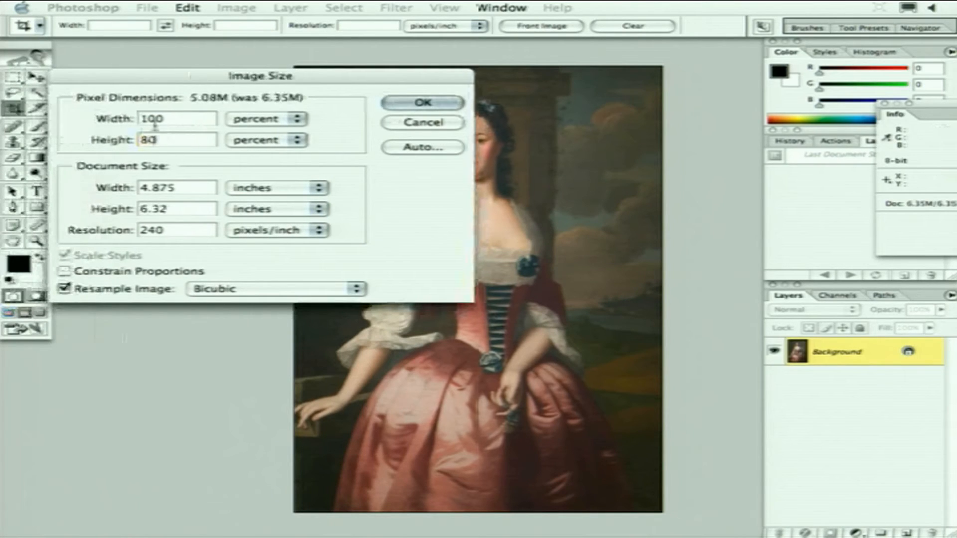
left_click(385, 104)
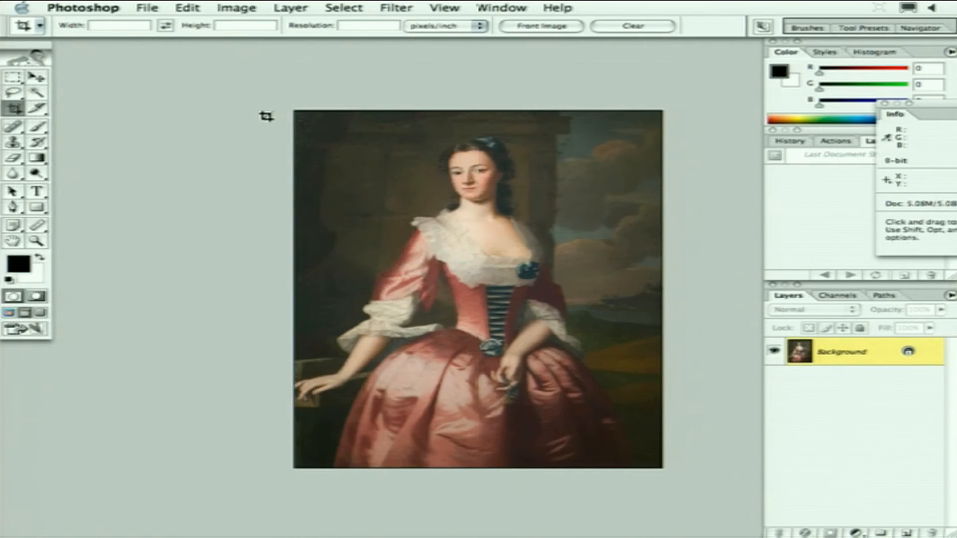
key("super+plus")
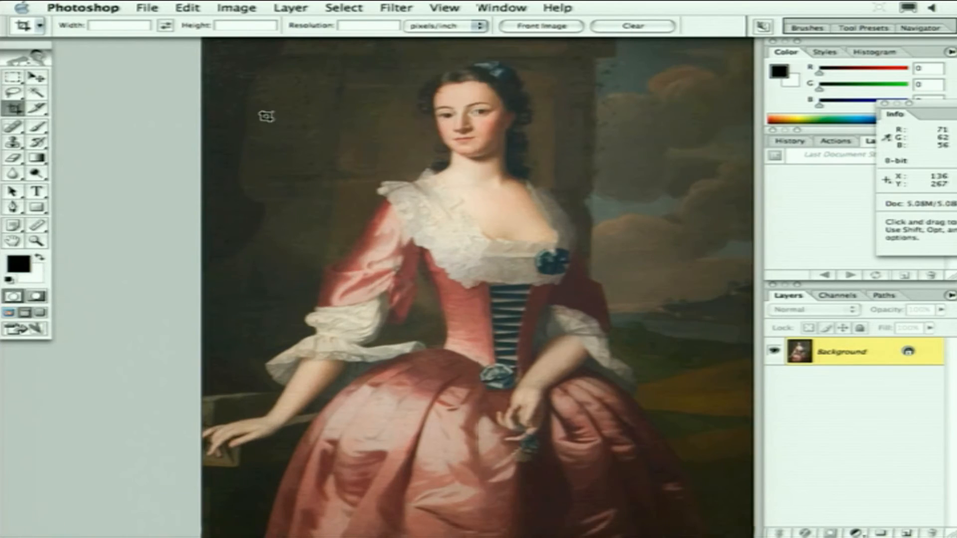
left_click_drag(316, 133, 218, 134)
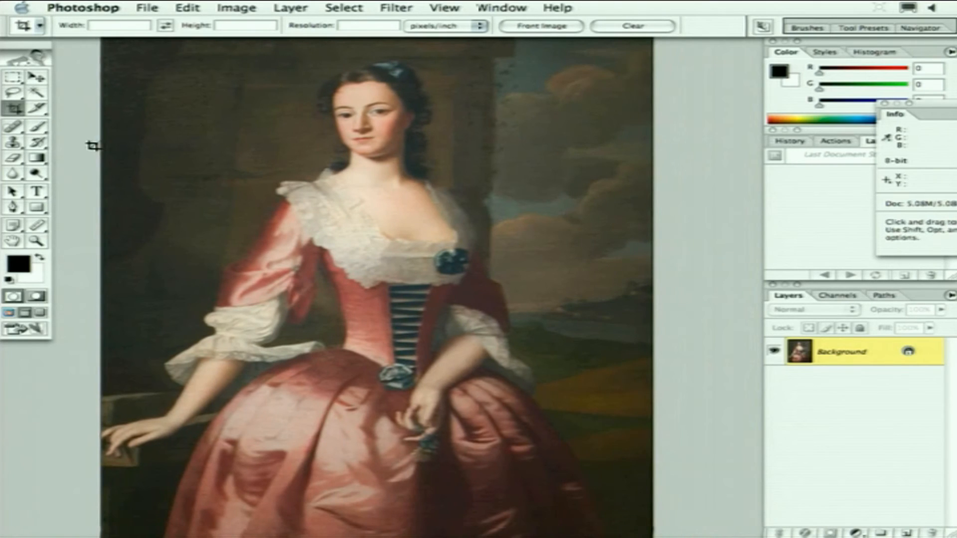